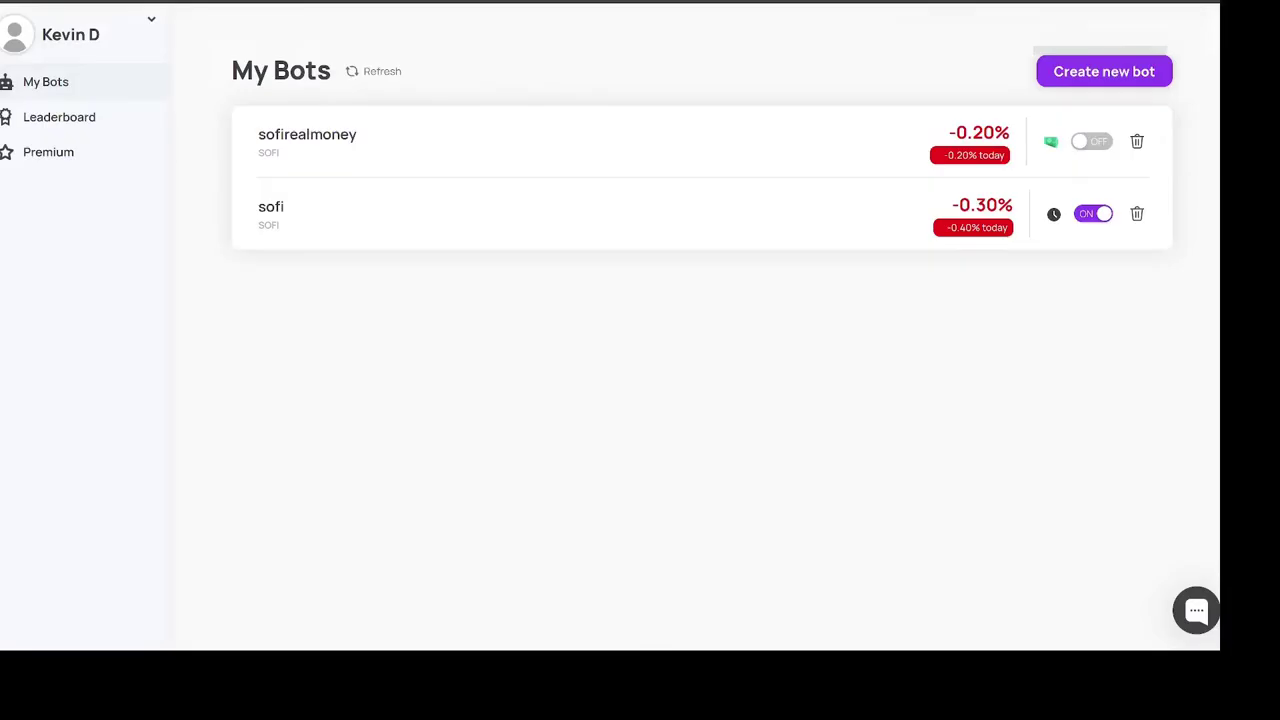
Step: Zoom the browser in on the My Bots list of the two SOFI bots
key("ctrl+plus")
key("ctrl+plus")
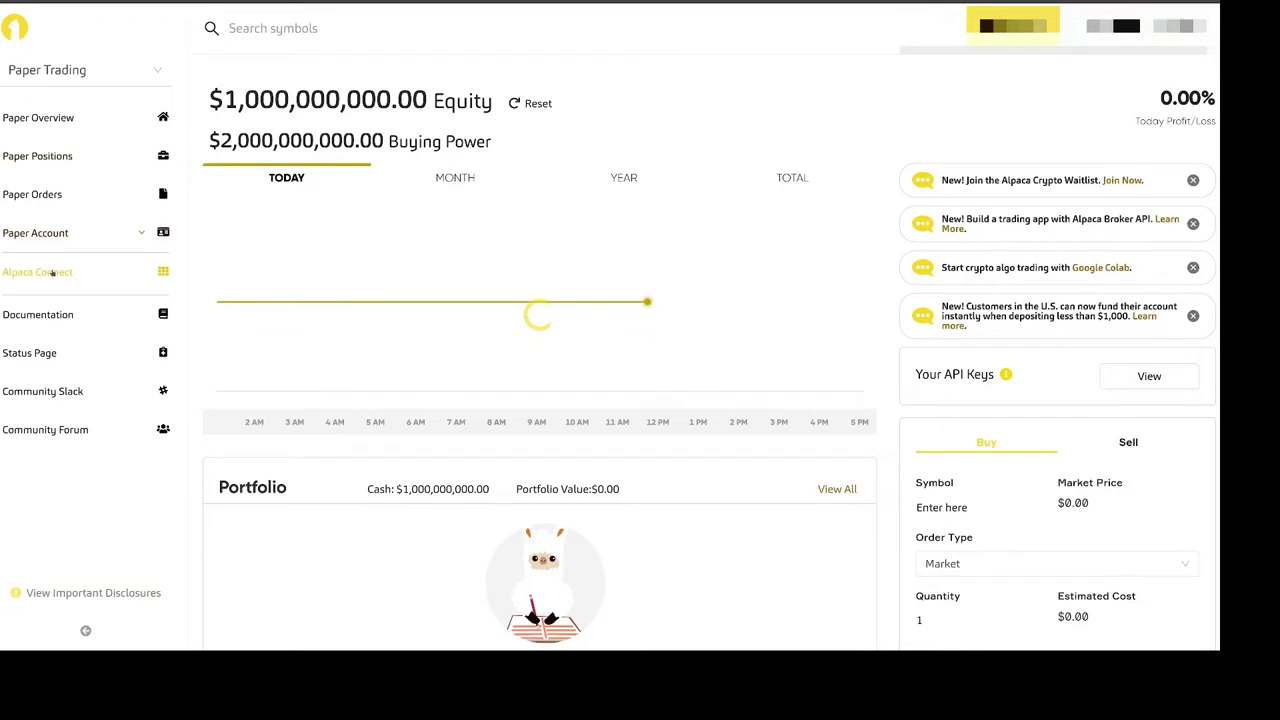
Step: Show Alpaca Connect's list of third-party apps from the dashboard sidebar
left_click(52, 272)
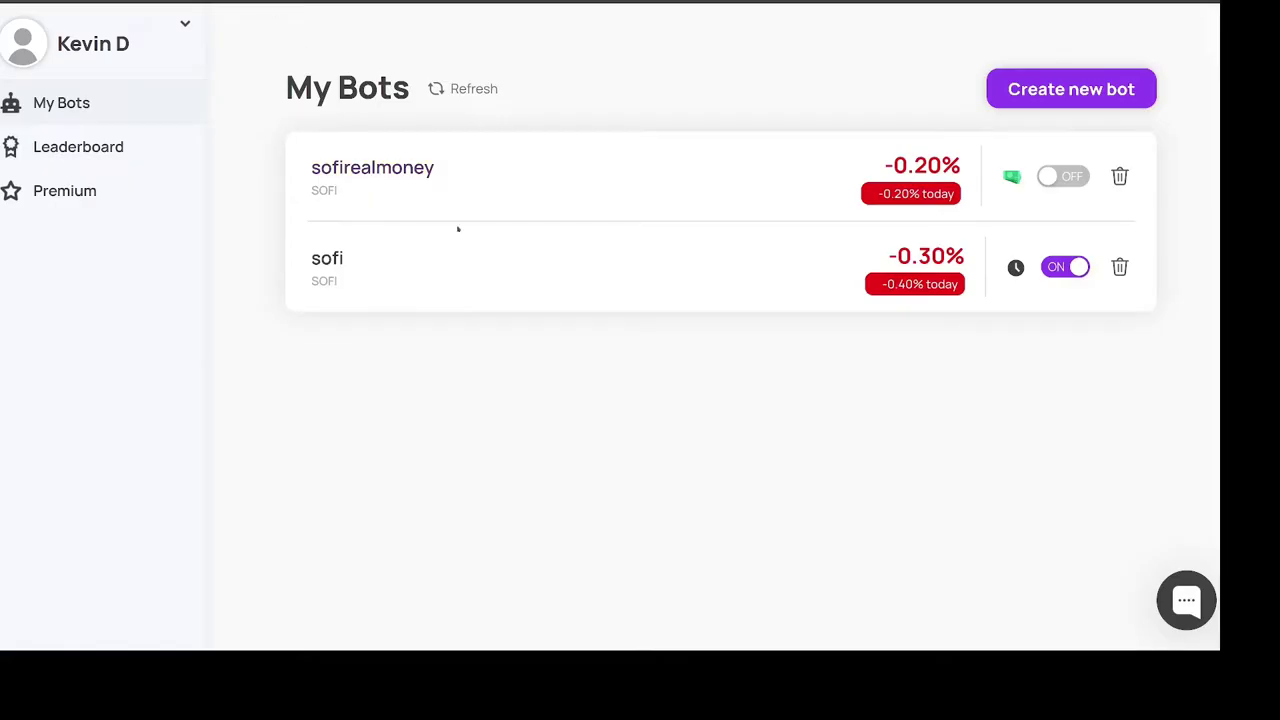
Step: Open the sofi bot and review its email integration and RSI-below-40 buy trigger
left_click(337, 260)
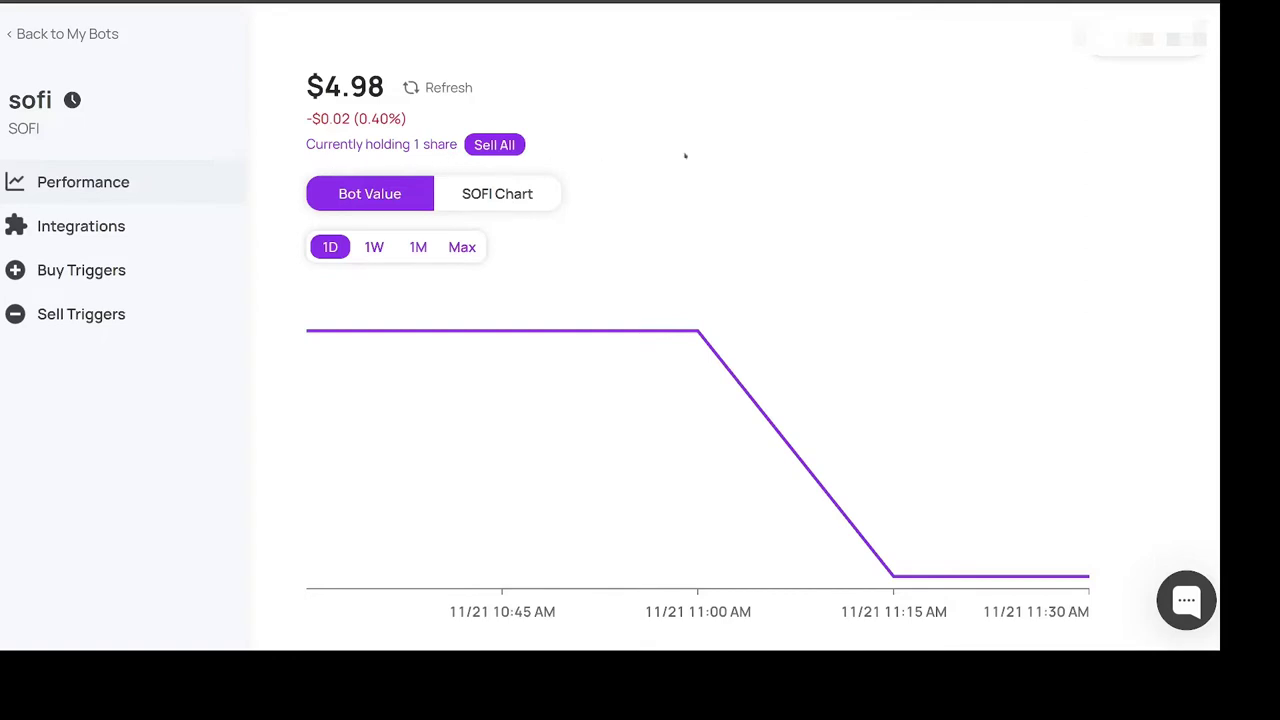
left_click(110, 228)
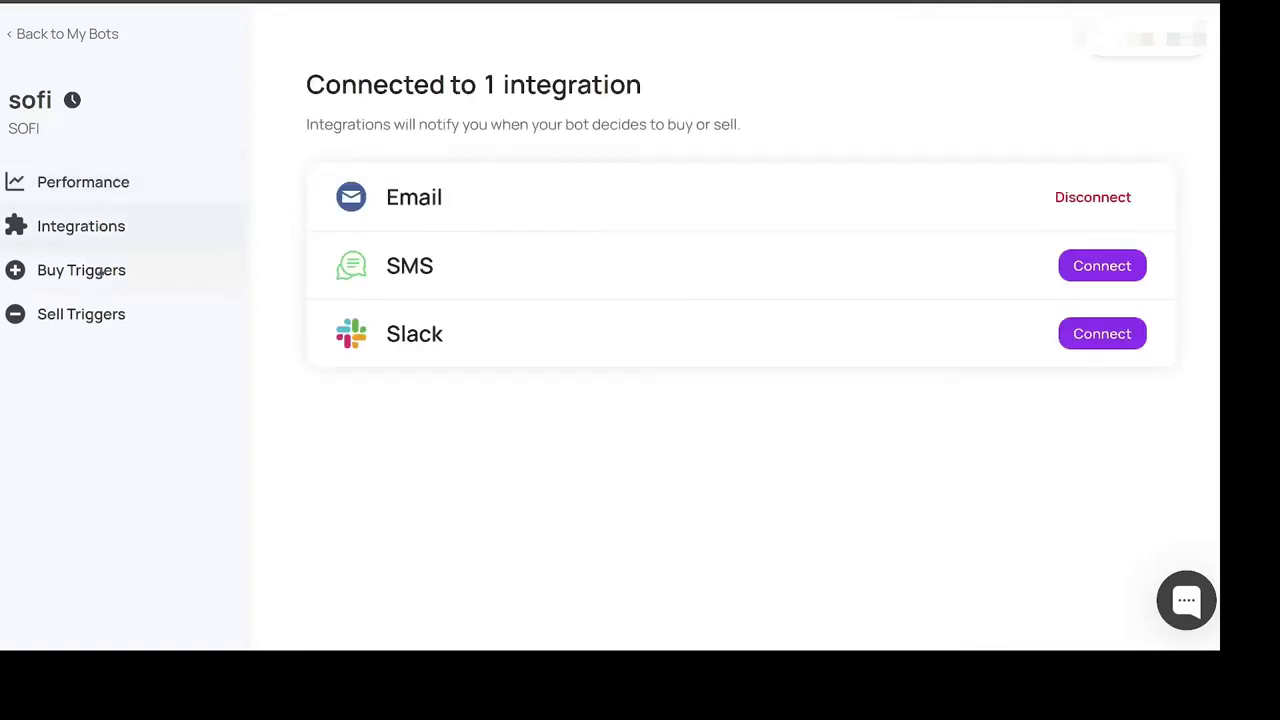
left_click(100, 272)
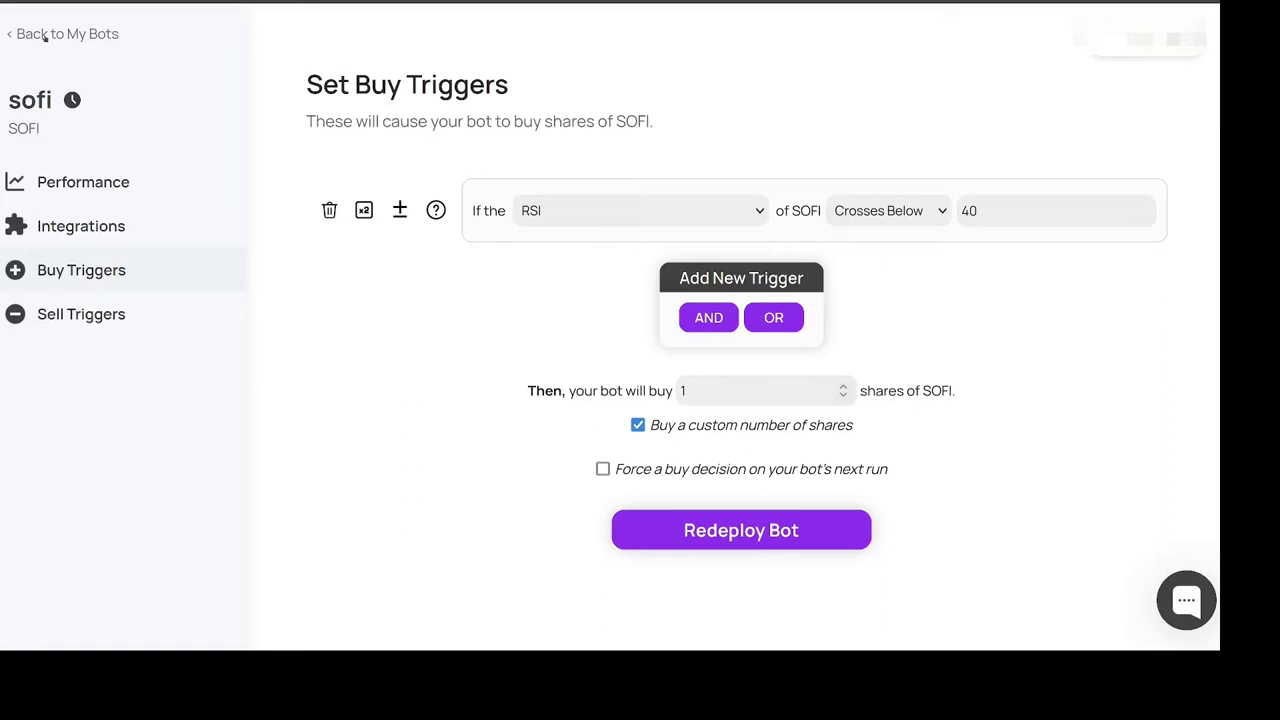
Step: From My Bots, open sofirealmoney's buy trigger: 200-day SMA below 40
left_click(45, 36)
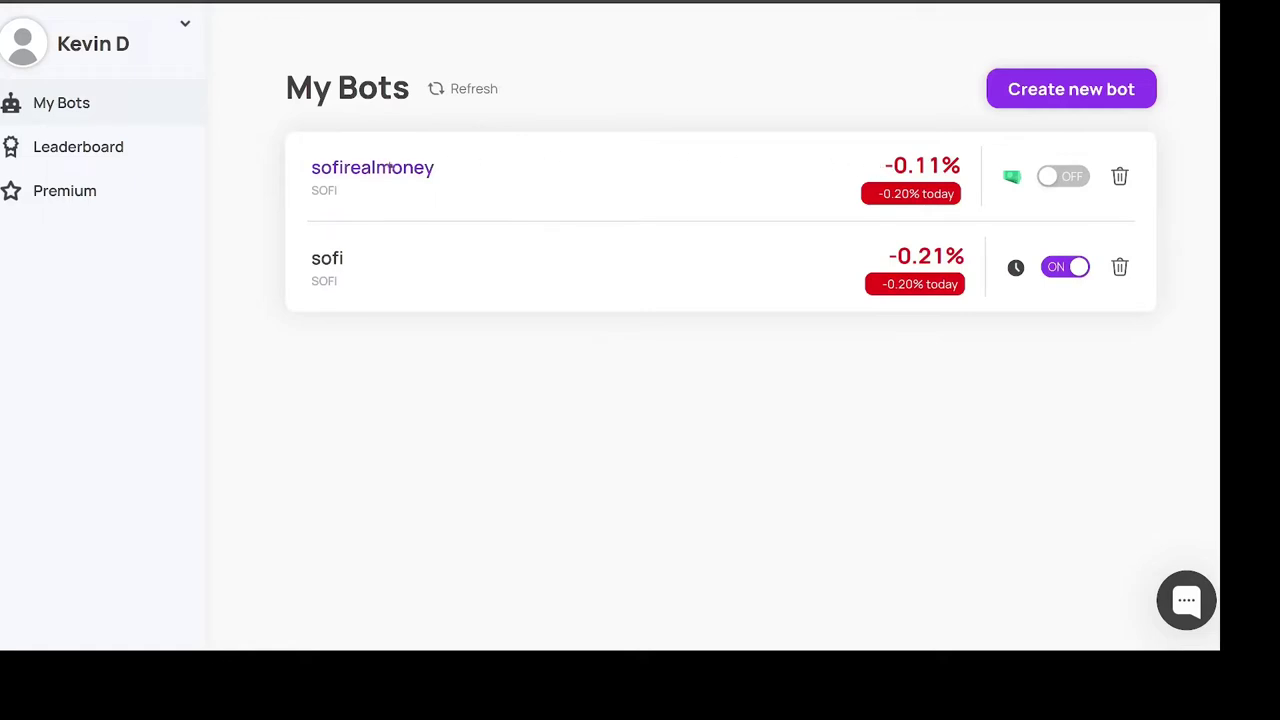
left_click(387, 168)
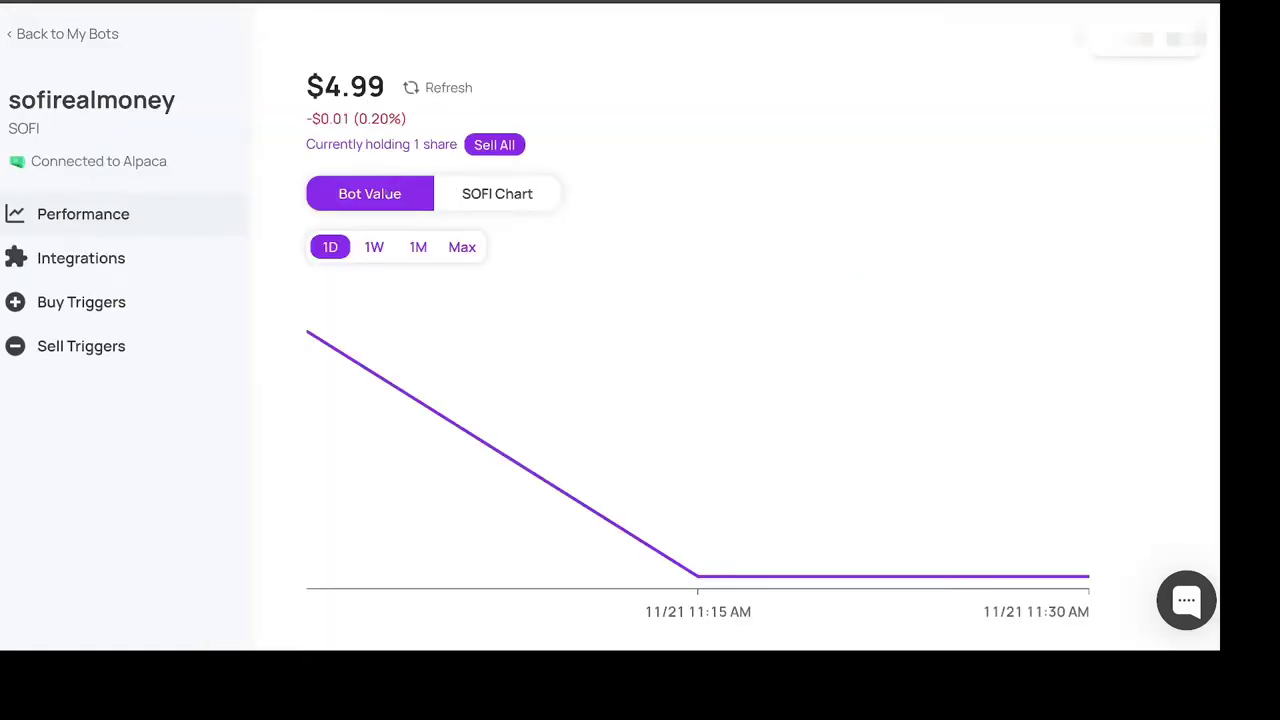
left_click(134, 290)
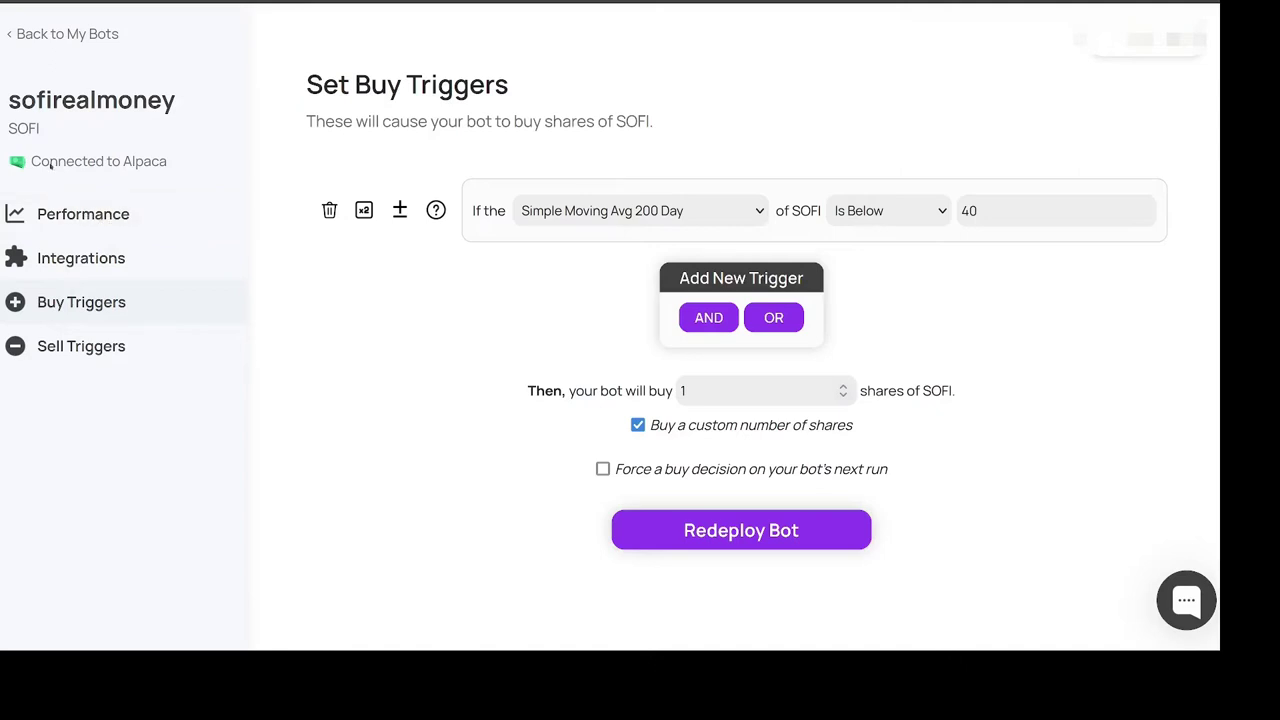
Step: Switch Alpaca to the paper account, then back to the live $132.43 account
left_click(58, 215)
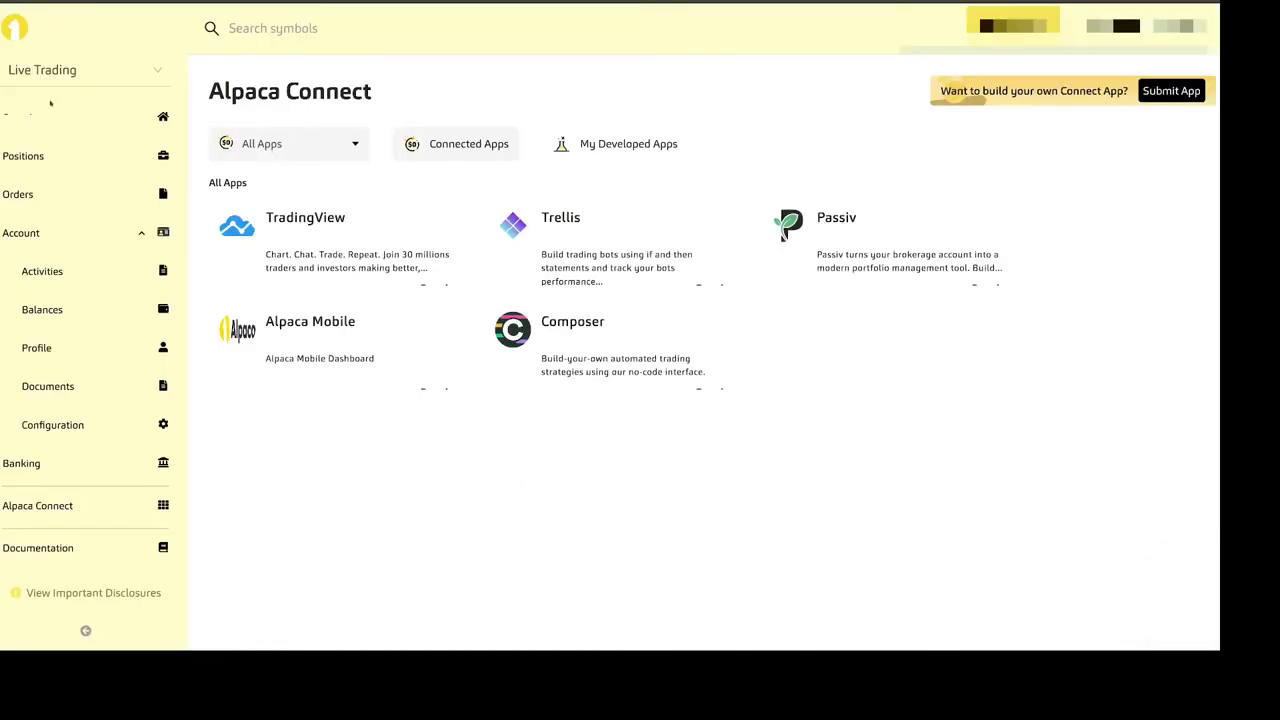
left_click(46, 70)
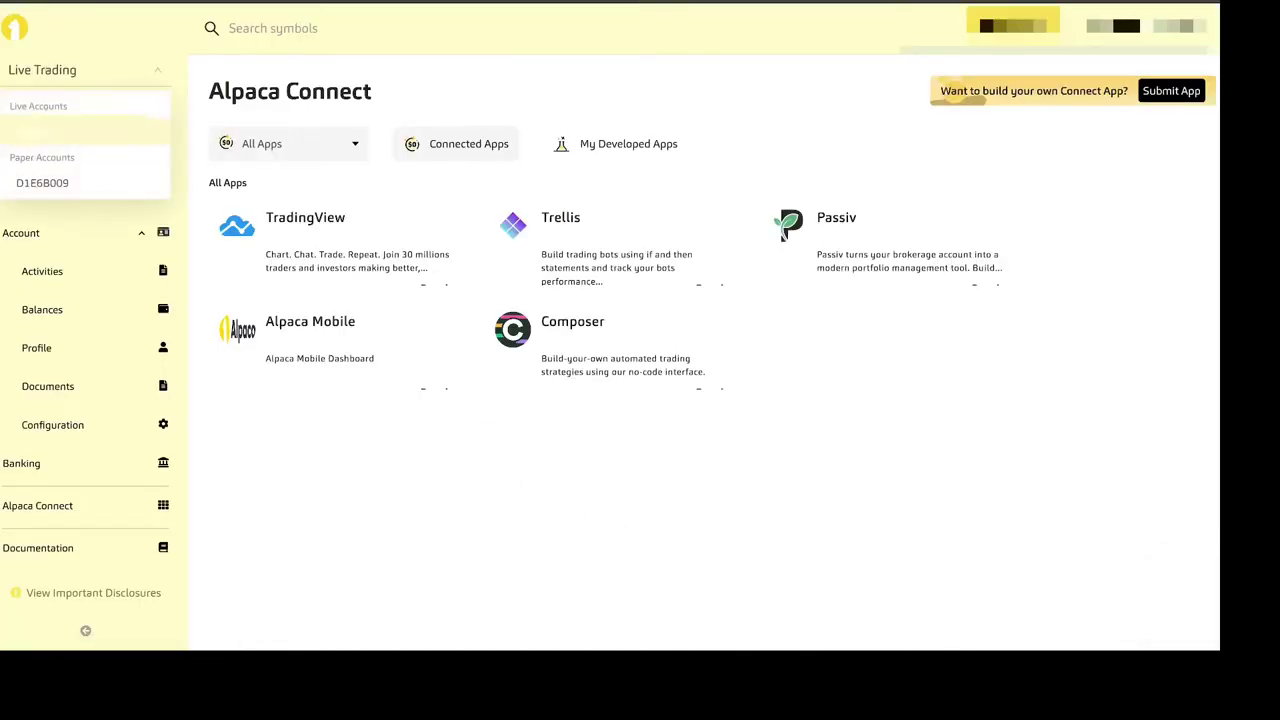
left_click(40, 183)
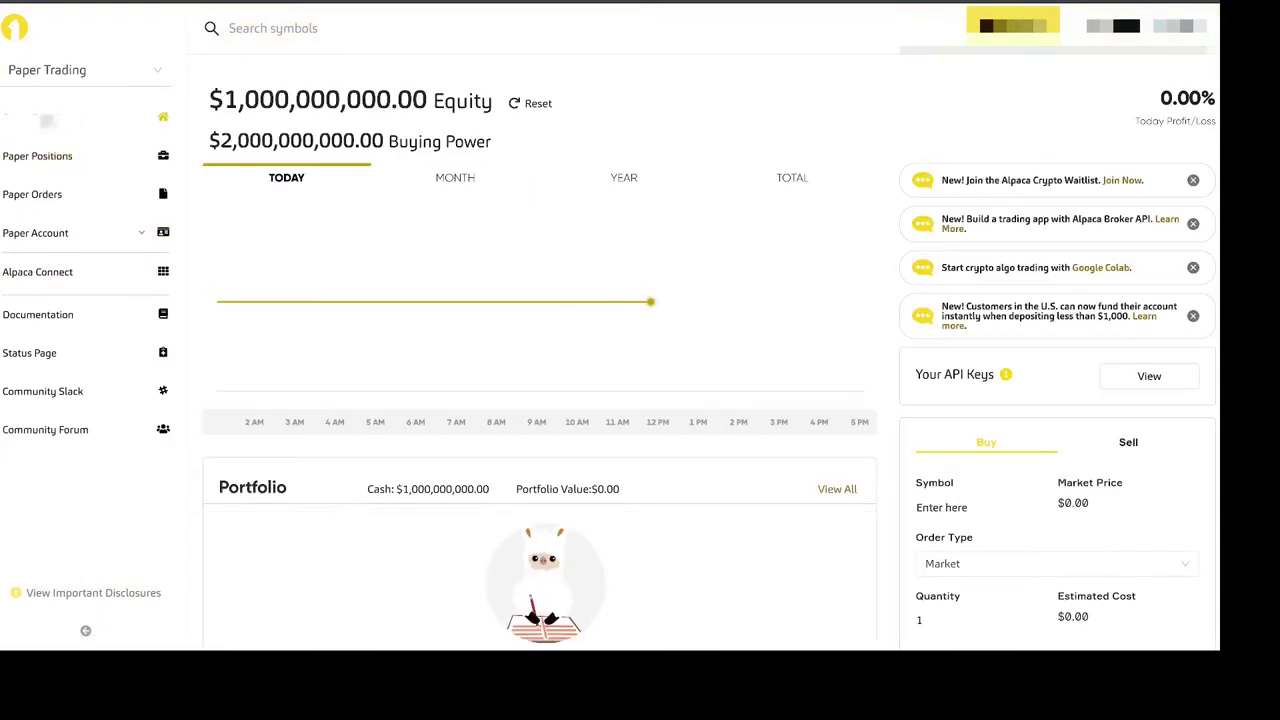
left_click(47, 70)
left_click(44, 130)
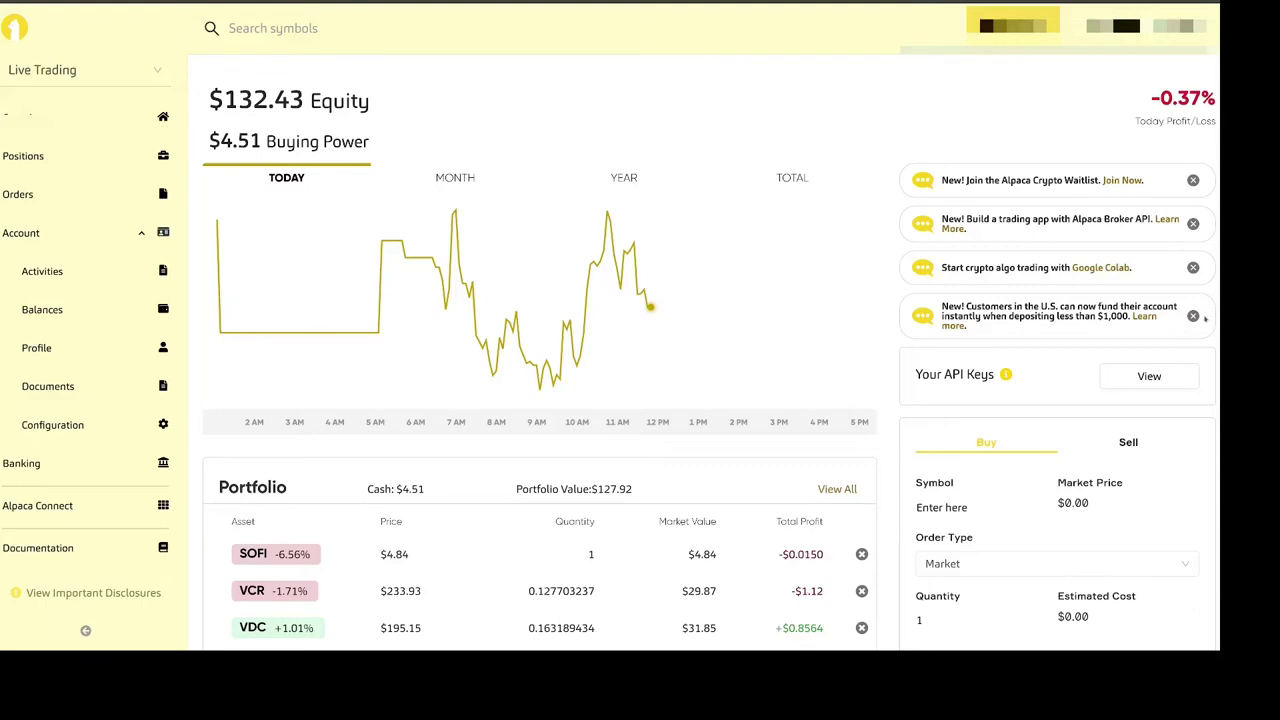
Step: Zoom in twice on the live Portfolio table holding the single SOFI share
key("ctrl+plus")
key("ctrl+plus")
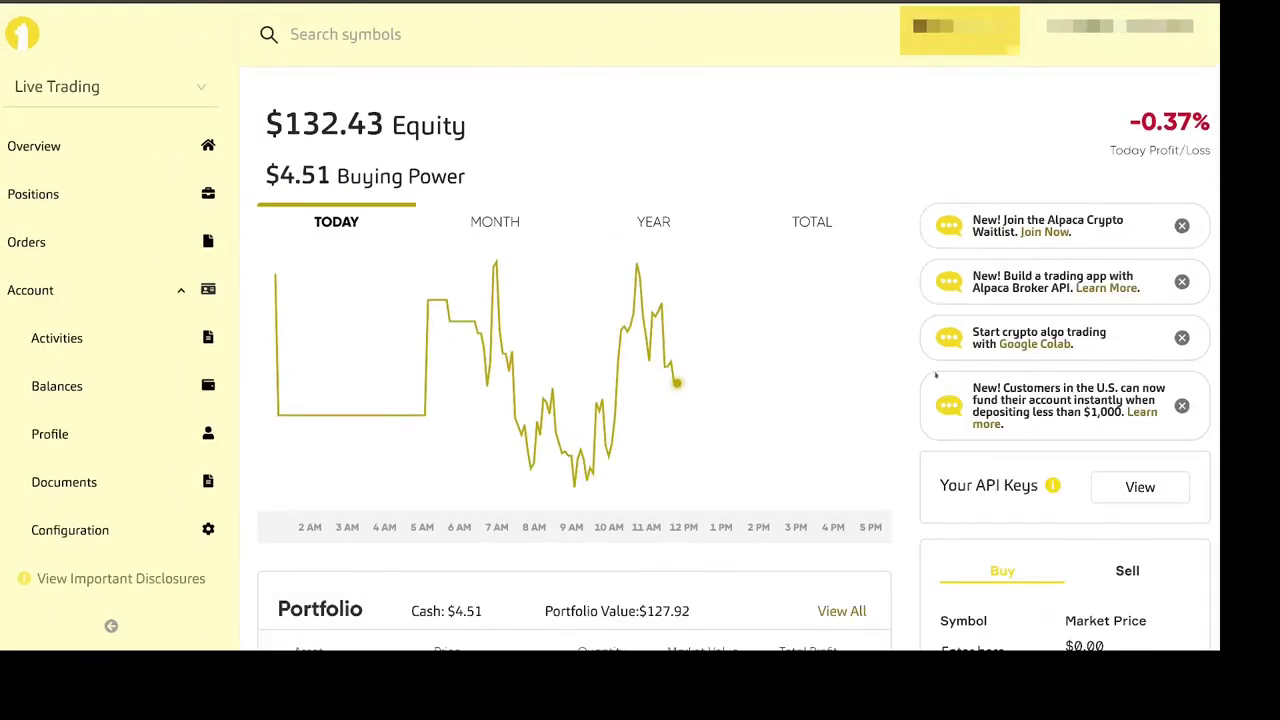
scroll(914, 338, "down", 4)
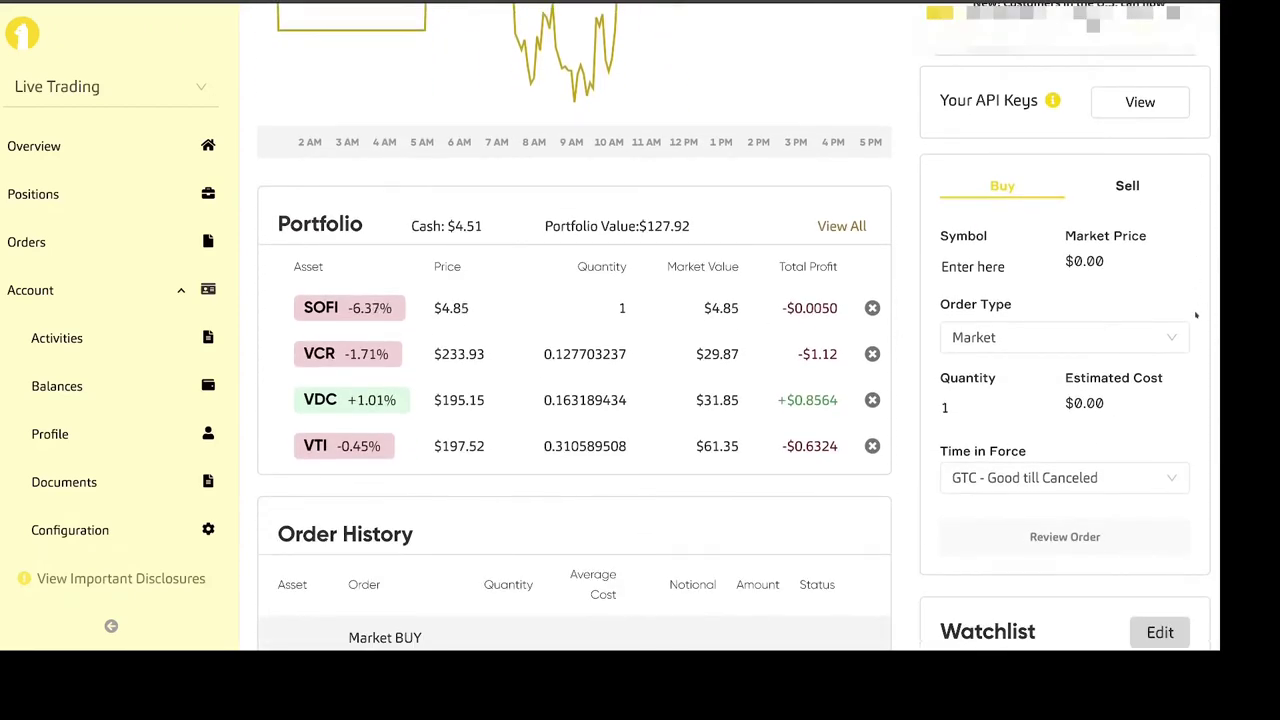
key("ctrl+plus")
key("ctrl+plus")
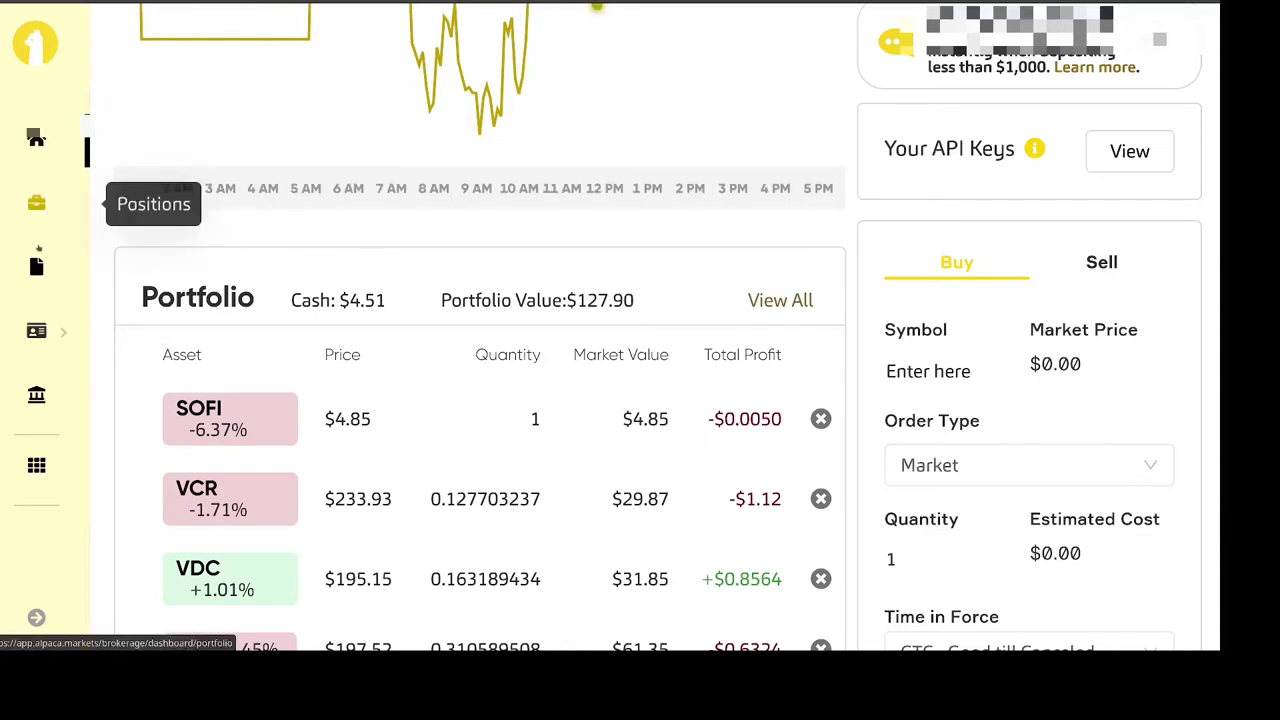
Step: Filter Alpaca orders to Closed Orders and inspect the filled 1-share SOFI market buy
left_click(36, 267)
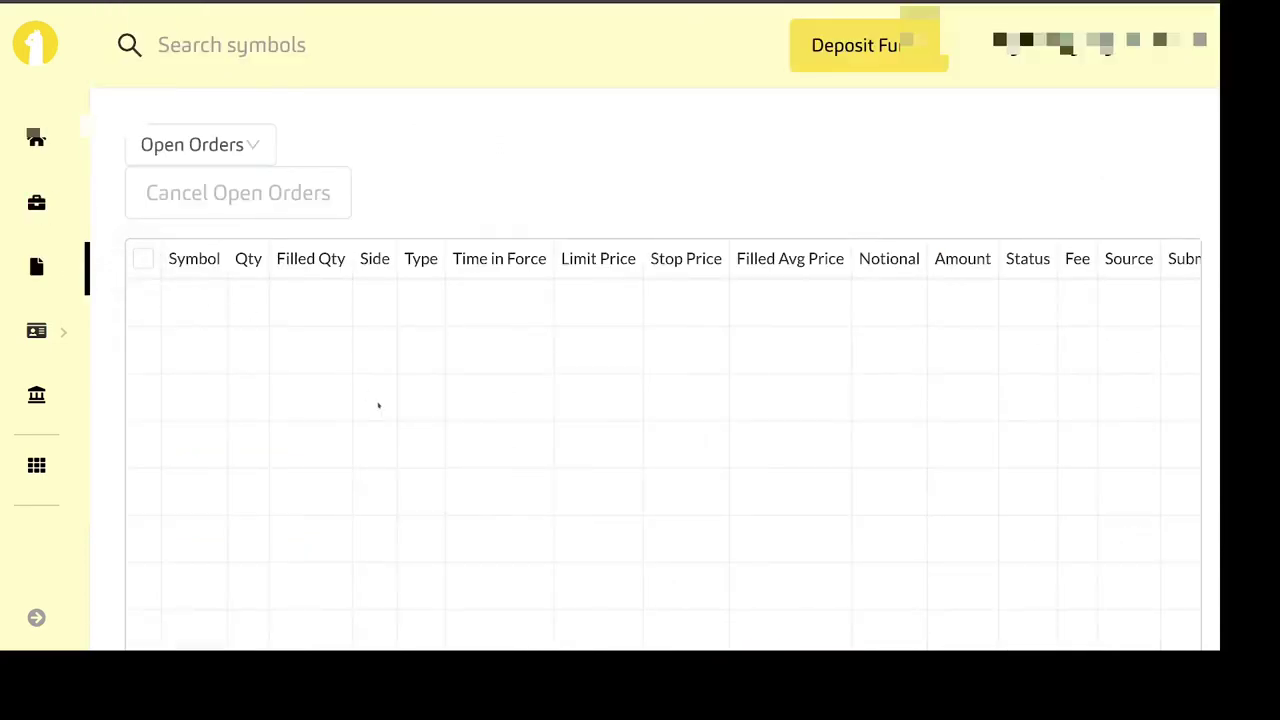
left_click(214, 150)
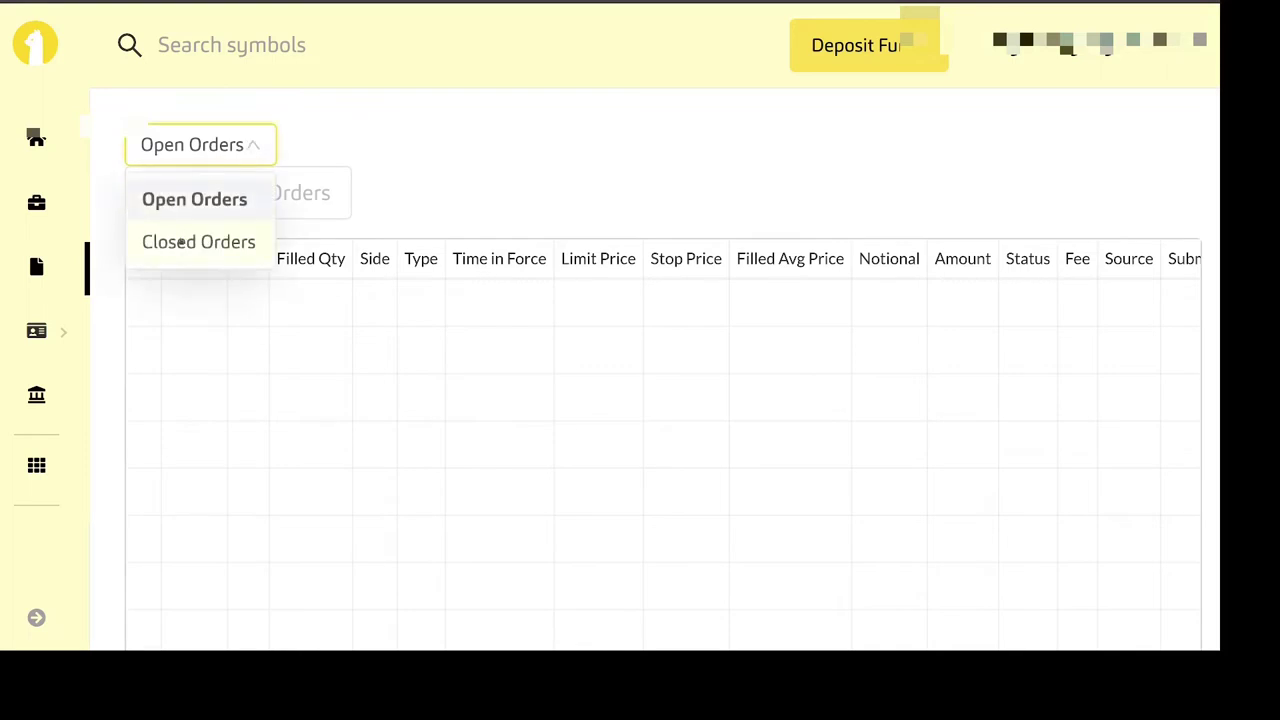
left_click(180, 240)
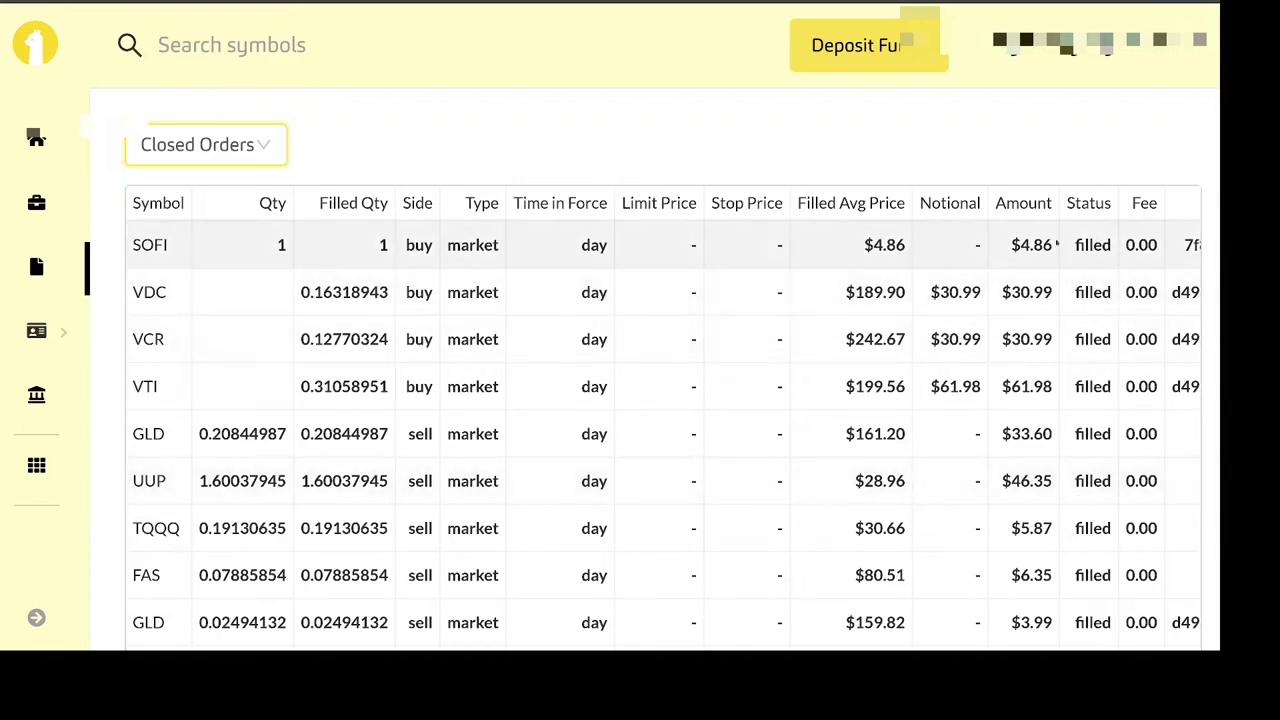
left_click_drag(886, 245, 1200, 245)
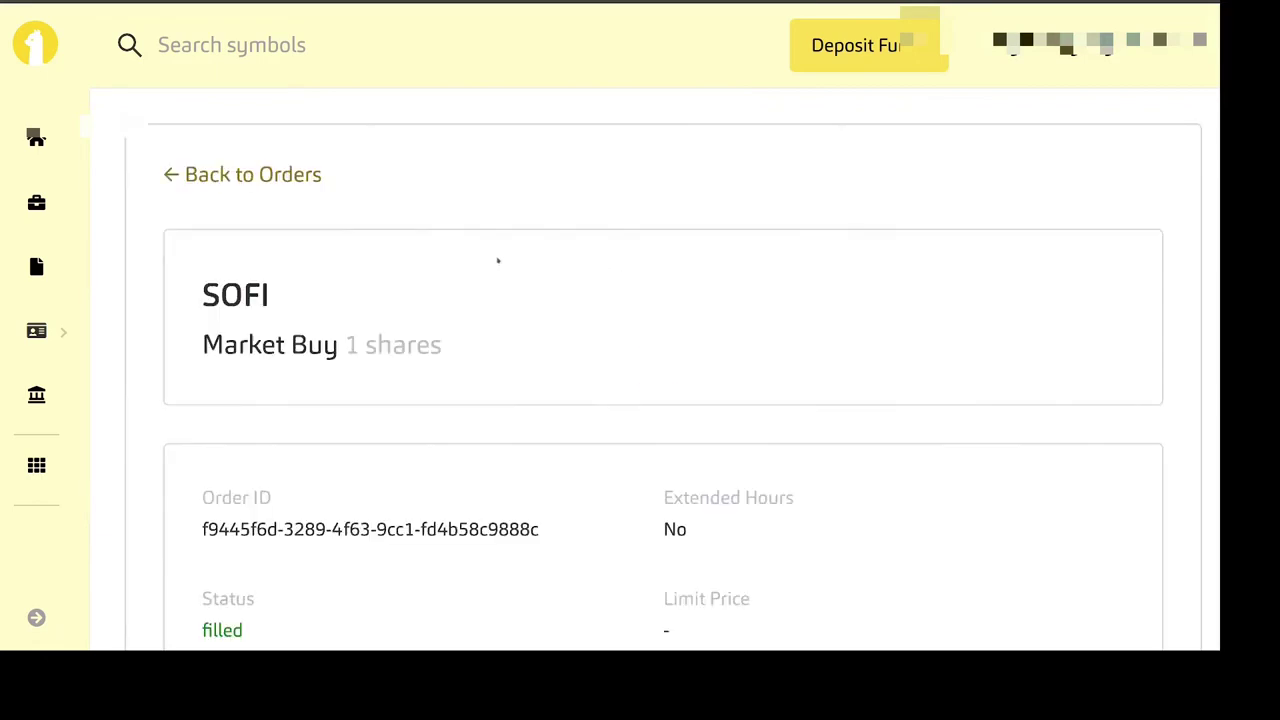
left_click(242, 174)
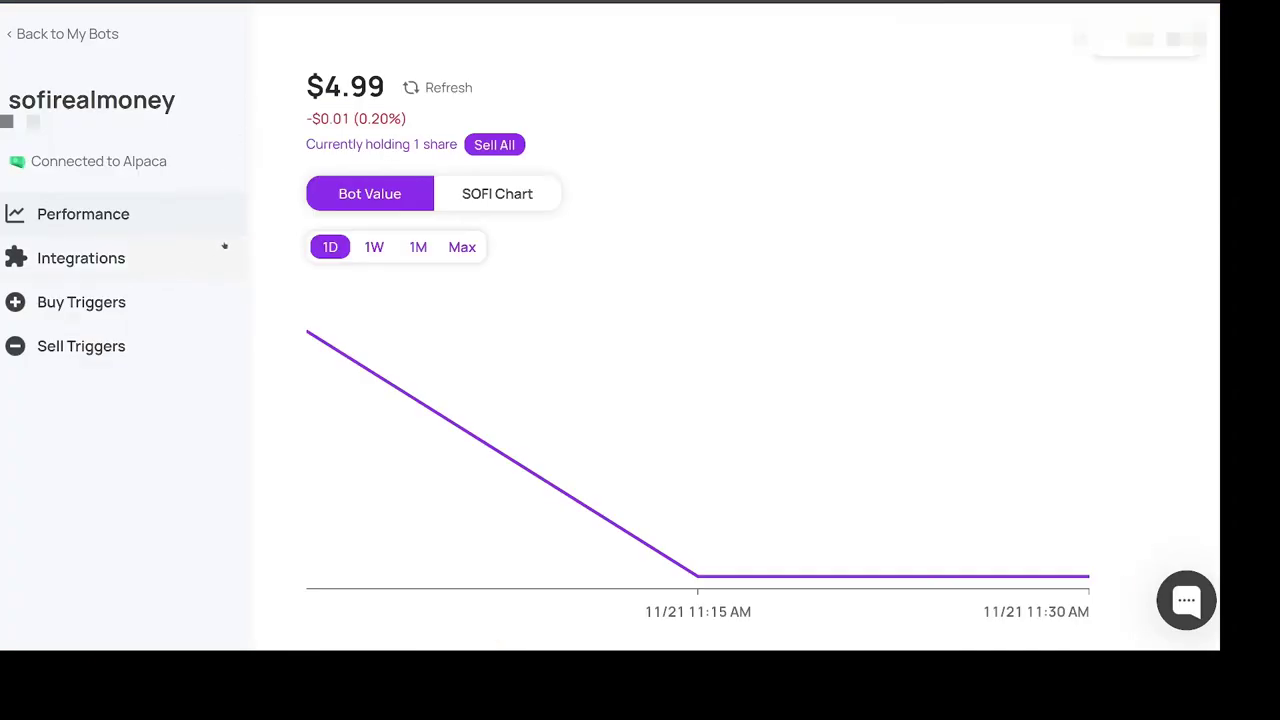
Step: Reopen the sofirealmoney bot from My Bots and view its buy trigger settings
left_click(60, 36)
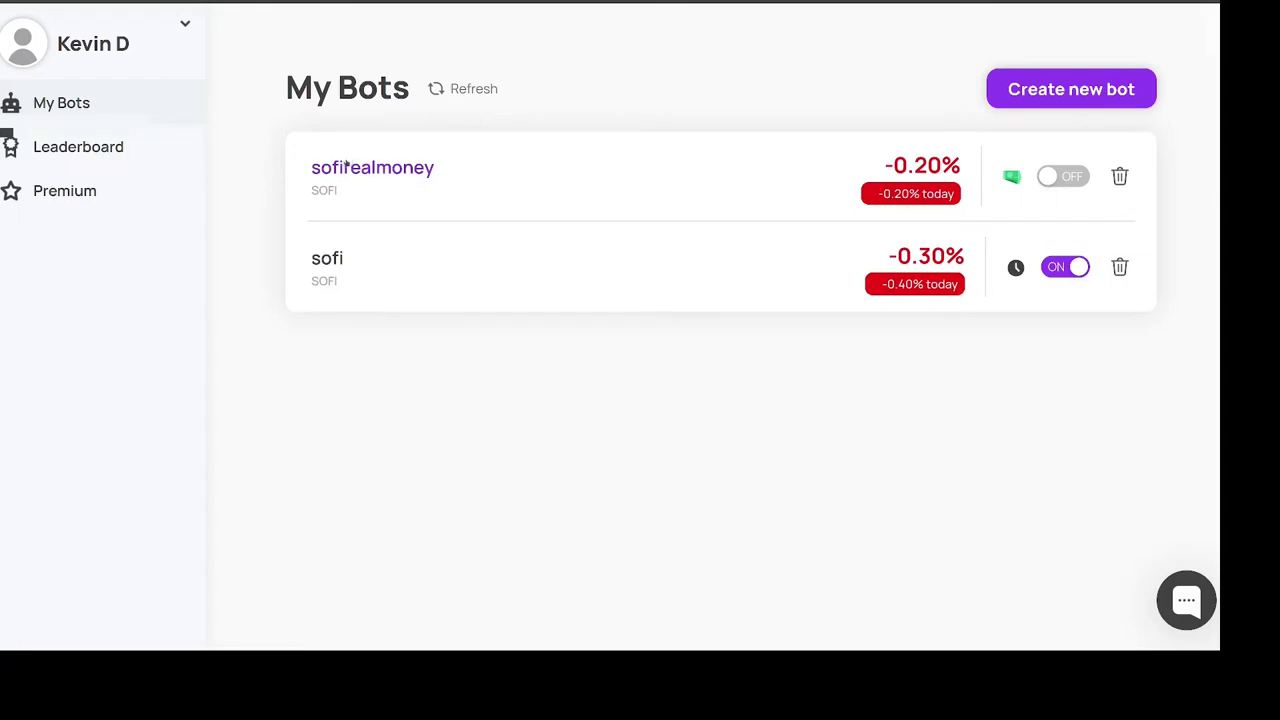
left_click(366, 170)
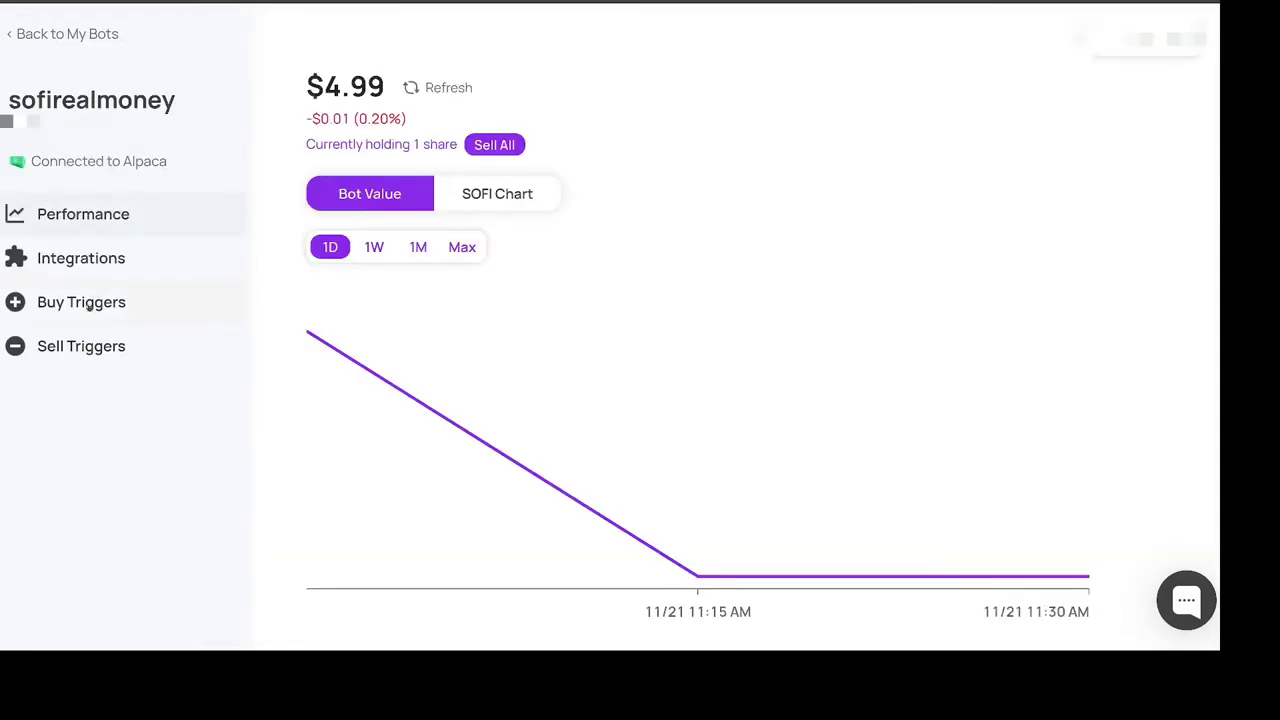
left_click(88, 304)
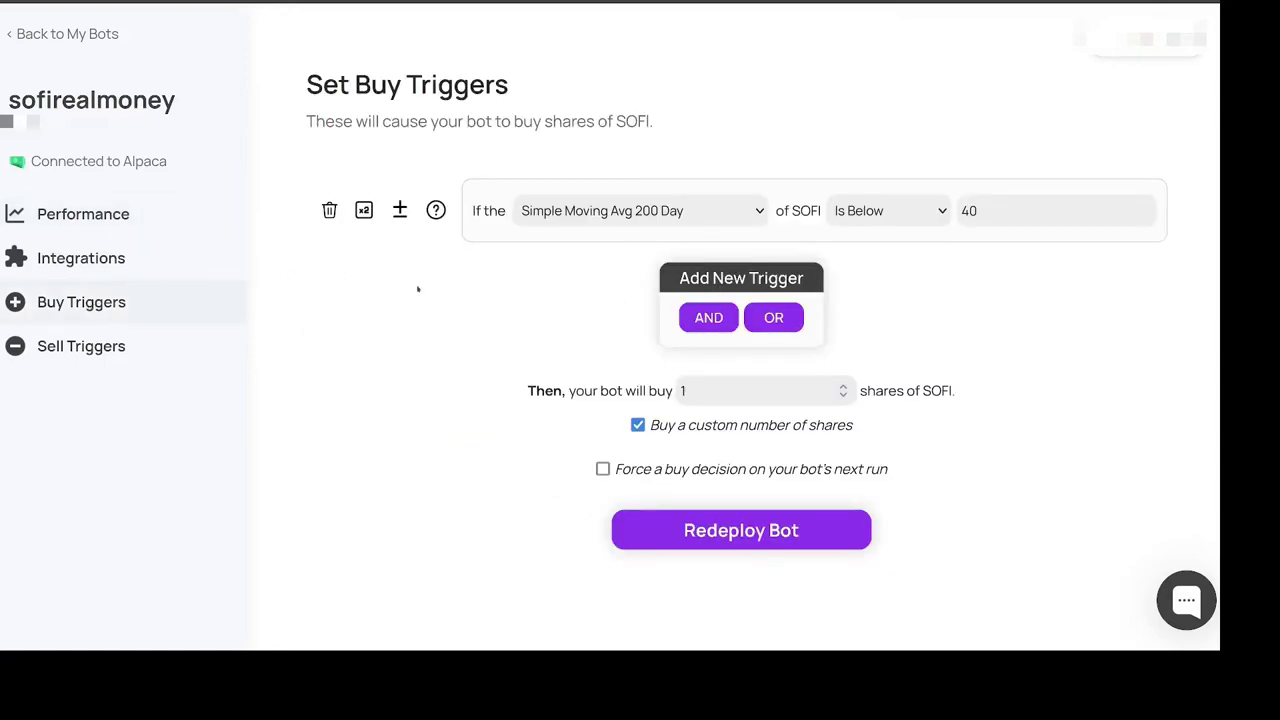
left_click(90, 261)
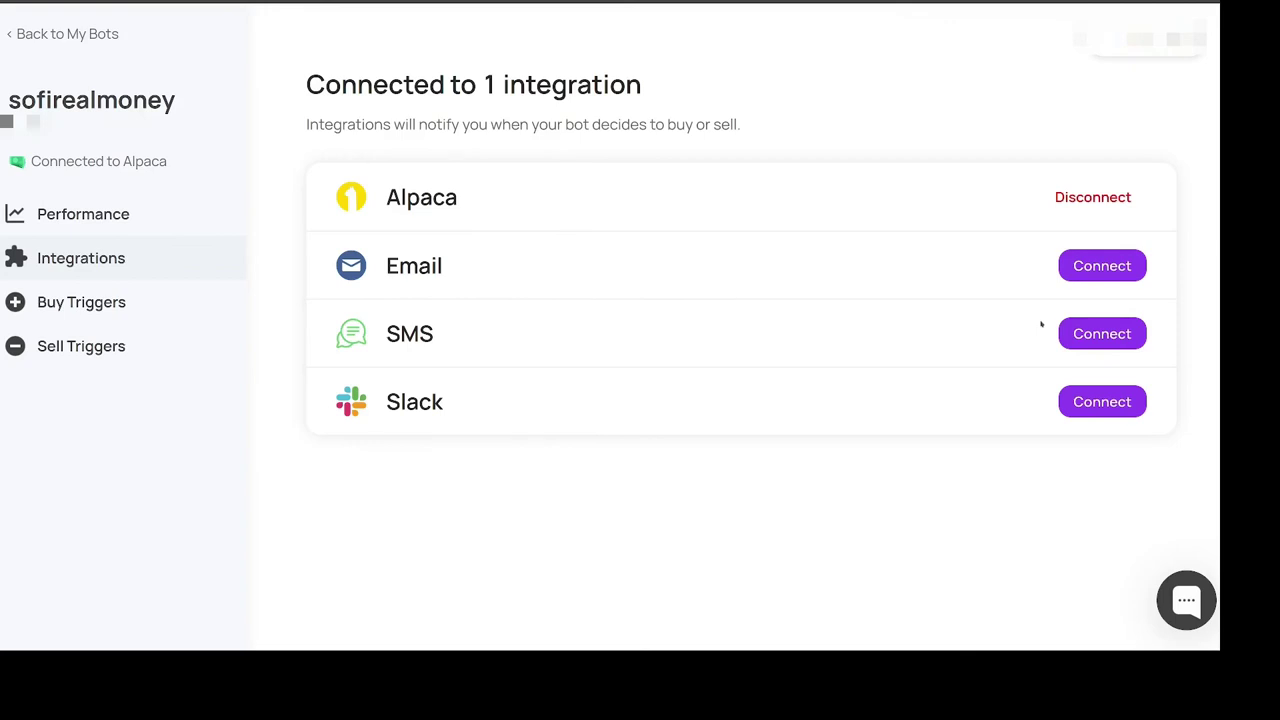
Step: Open the SOFI Chart tab and cycle its ranges from All down to 1D and back to All
left_click(86, 216)
left_click(548, 196)
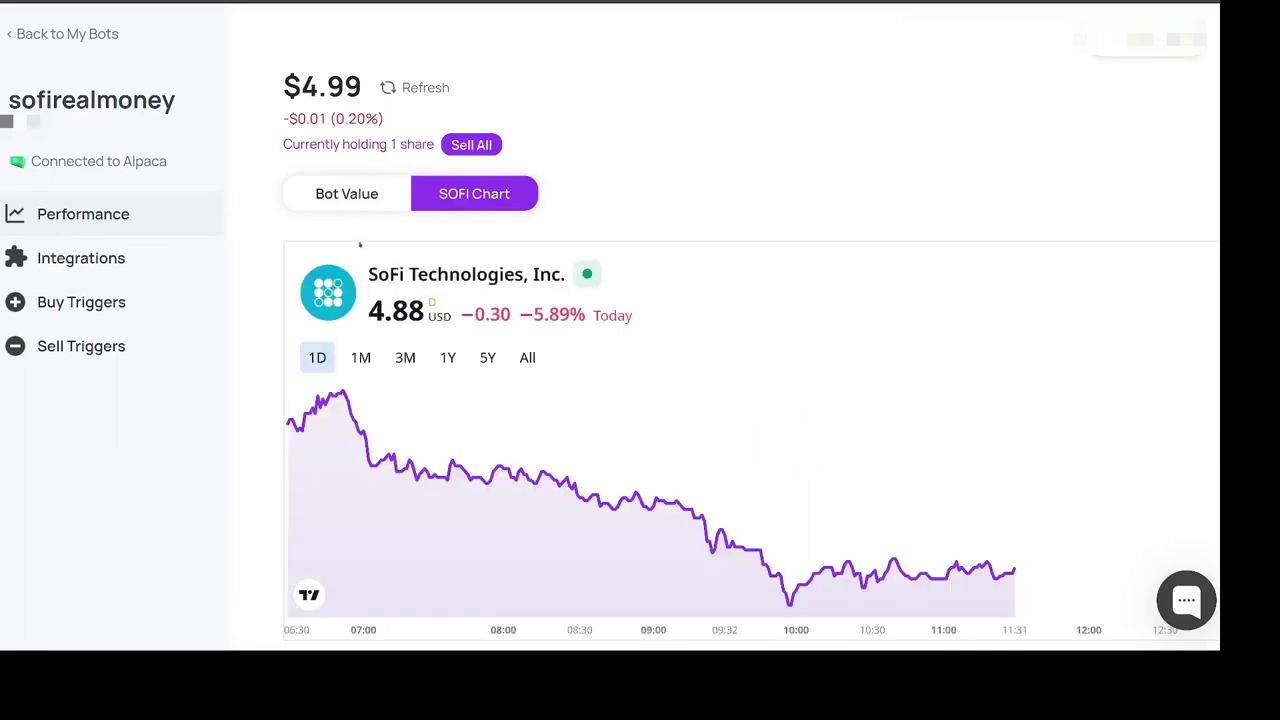
left_click(527, 358)
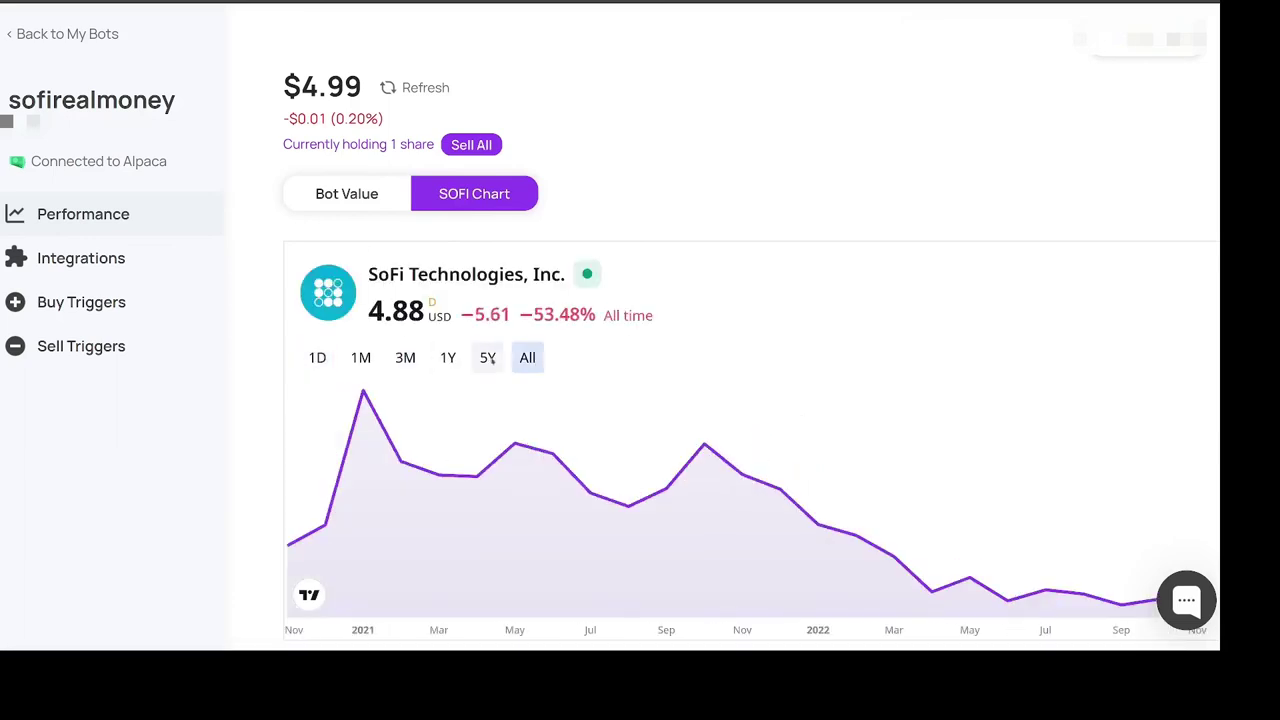
left_click(452, 360)
left_click(405, 357)
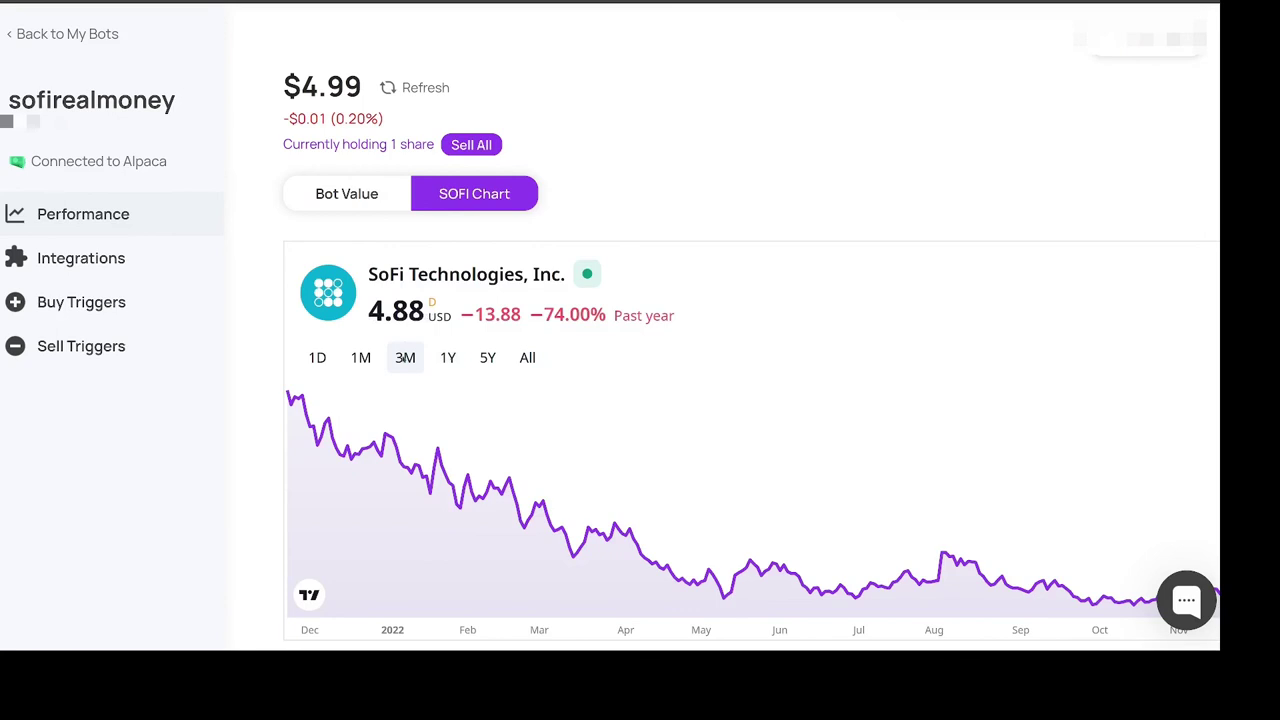
left_click(361, 357)
left_click(301, 358)
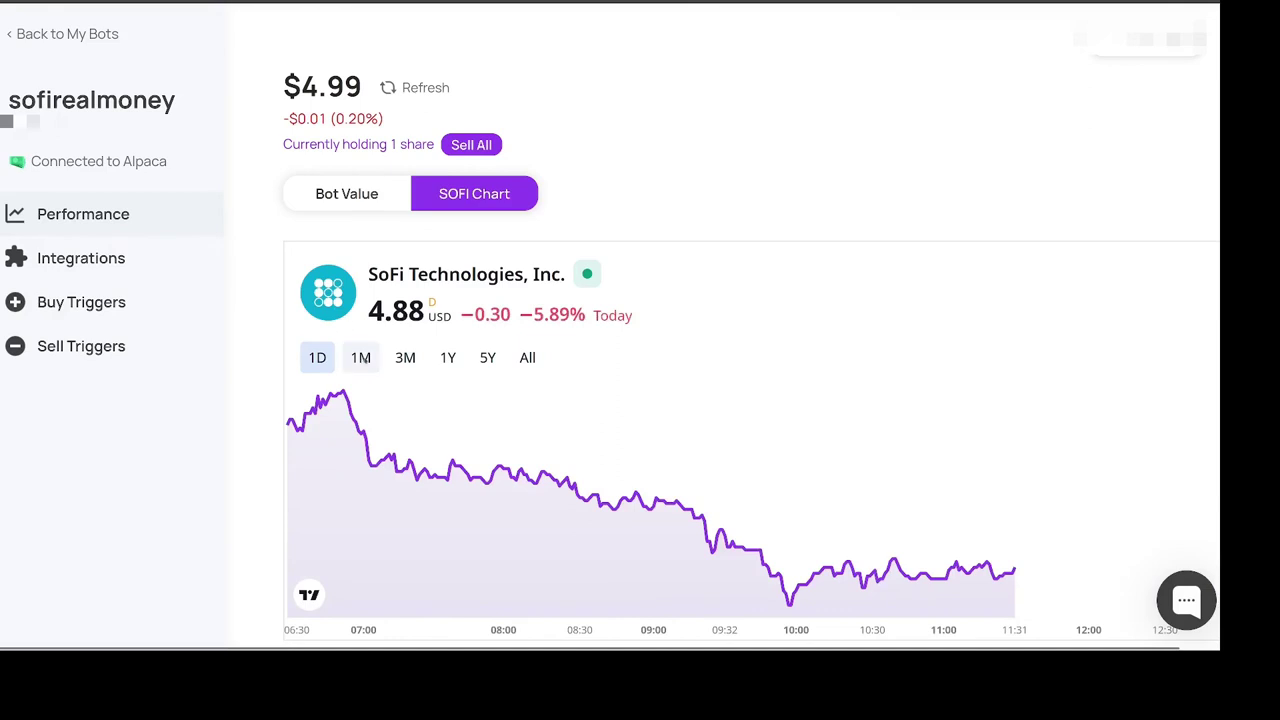
left_click(361, 357)
left_click(410, 357)
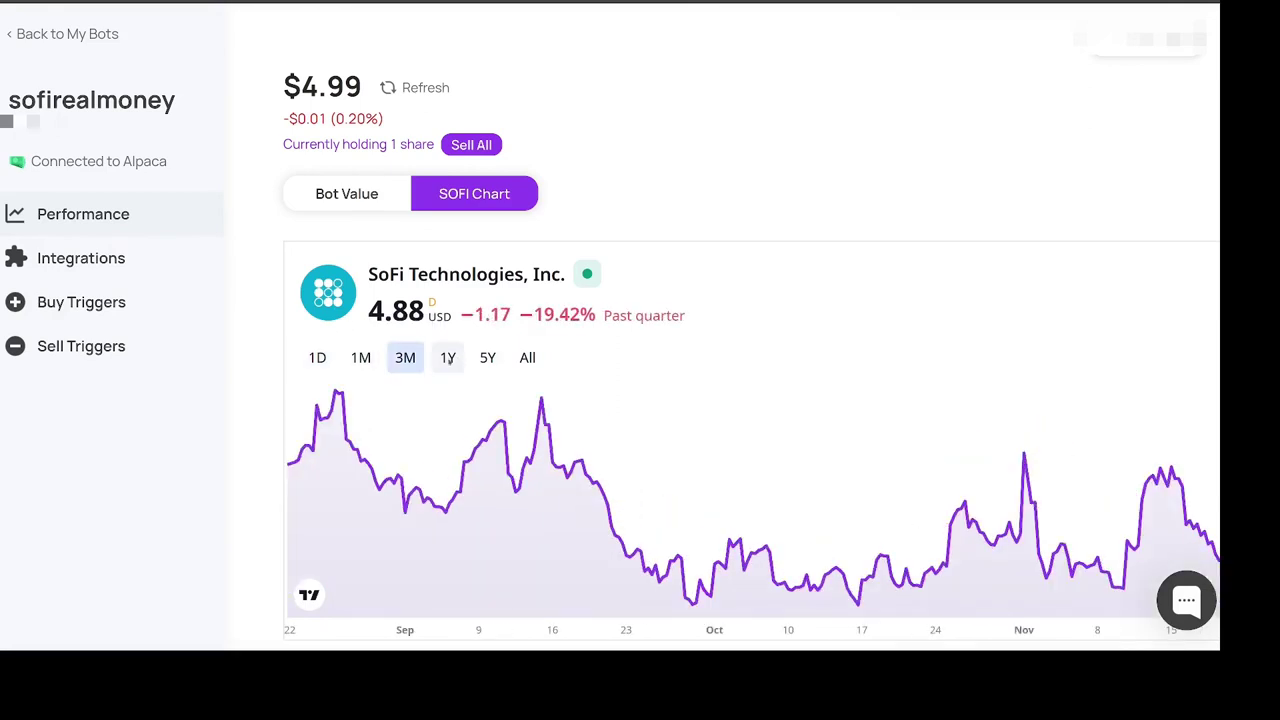
left_click(448, 358)
left_click(488, 358)
left_click(527, 358)
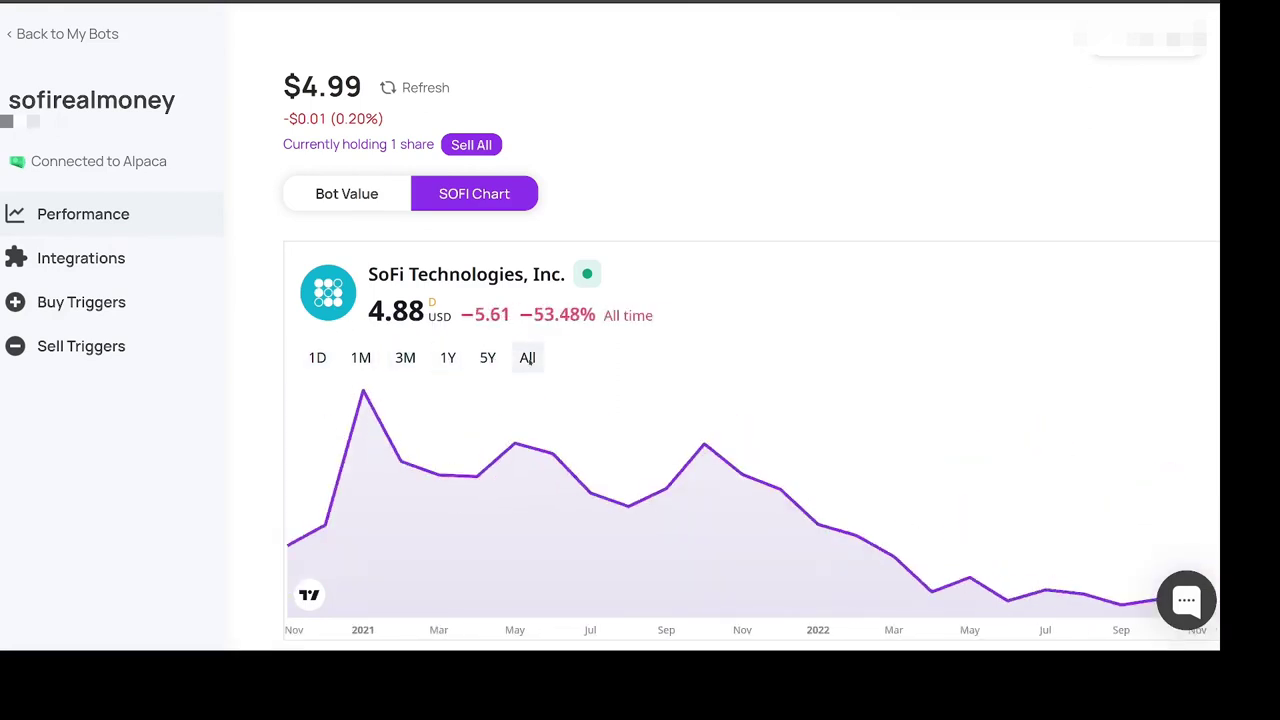
Step: Step the SOFI chart down to 1D again, end on All, and refresh the bot's value
left_click(488, 358)
left_click(448, 358)
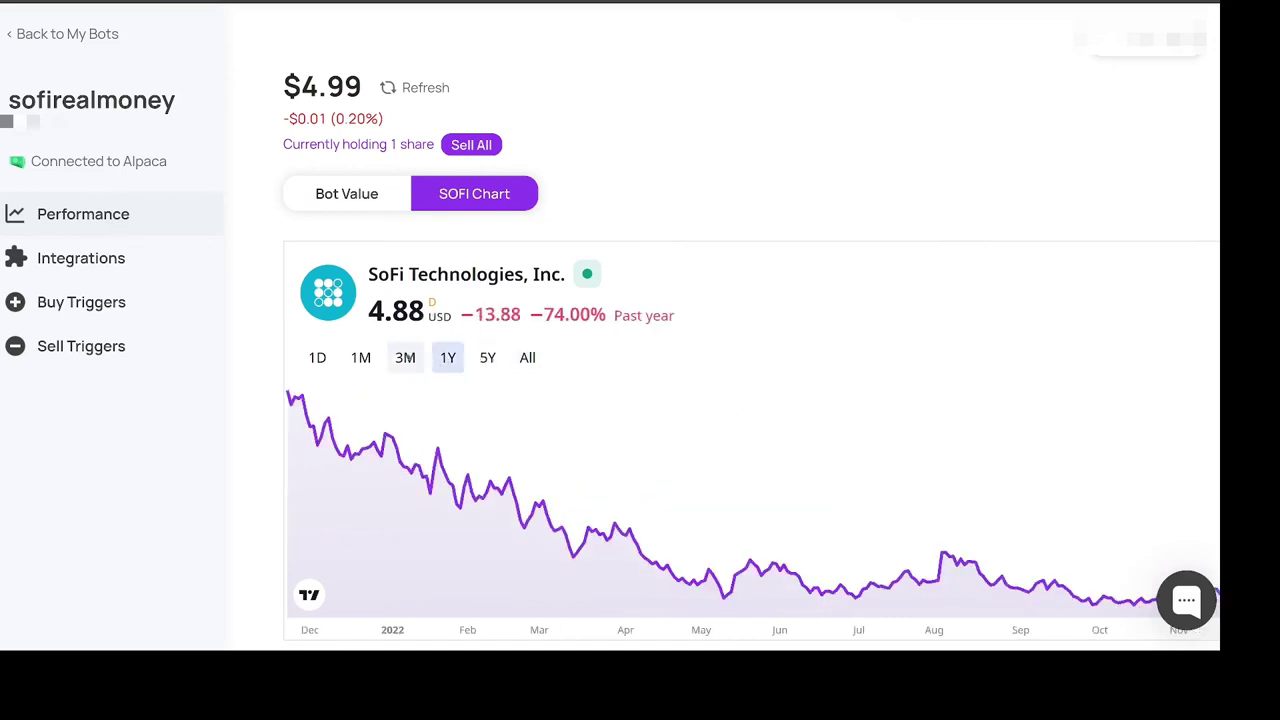
left_click(405, 358)
left_click(361, 358)
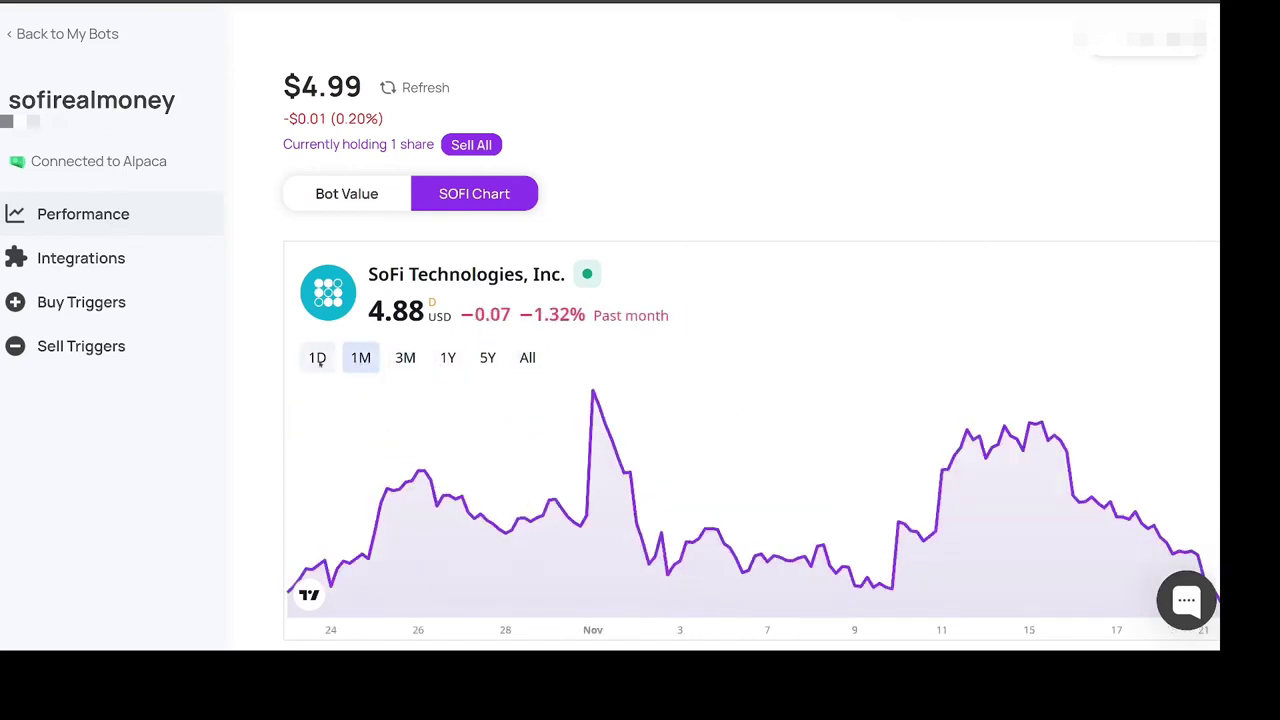
left_click(318, 359)
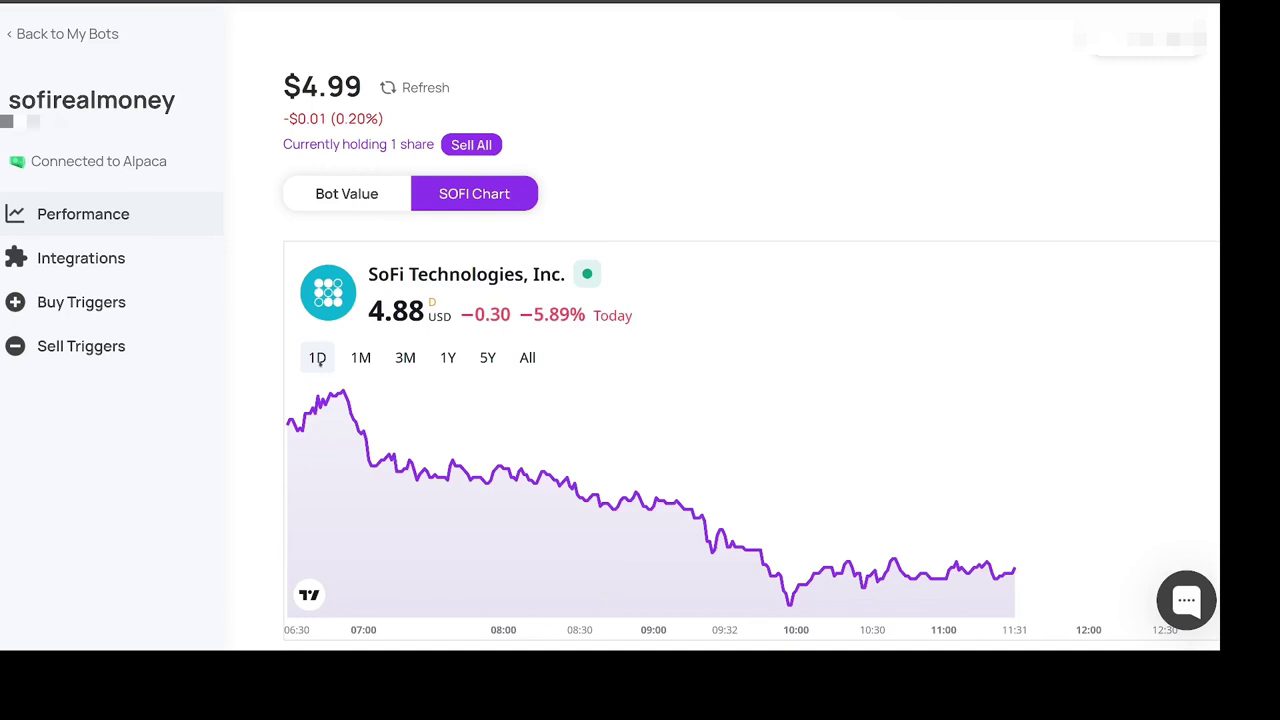
left_click(318, 361)
left_click(406, 358)
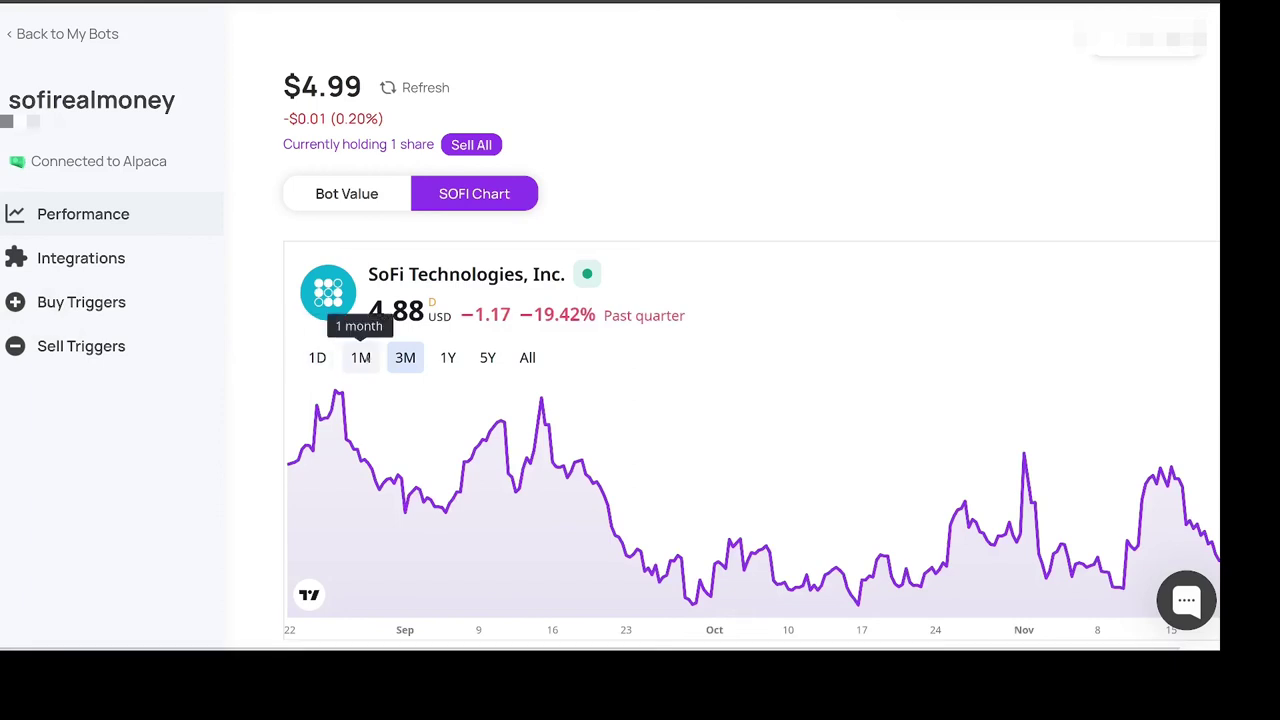
left_click(360, 358)
left_click(448, 358)
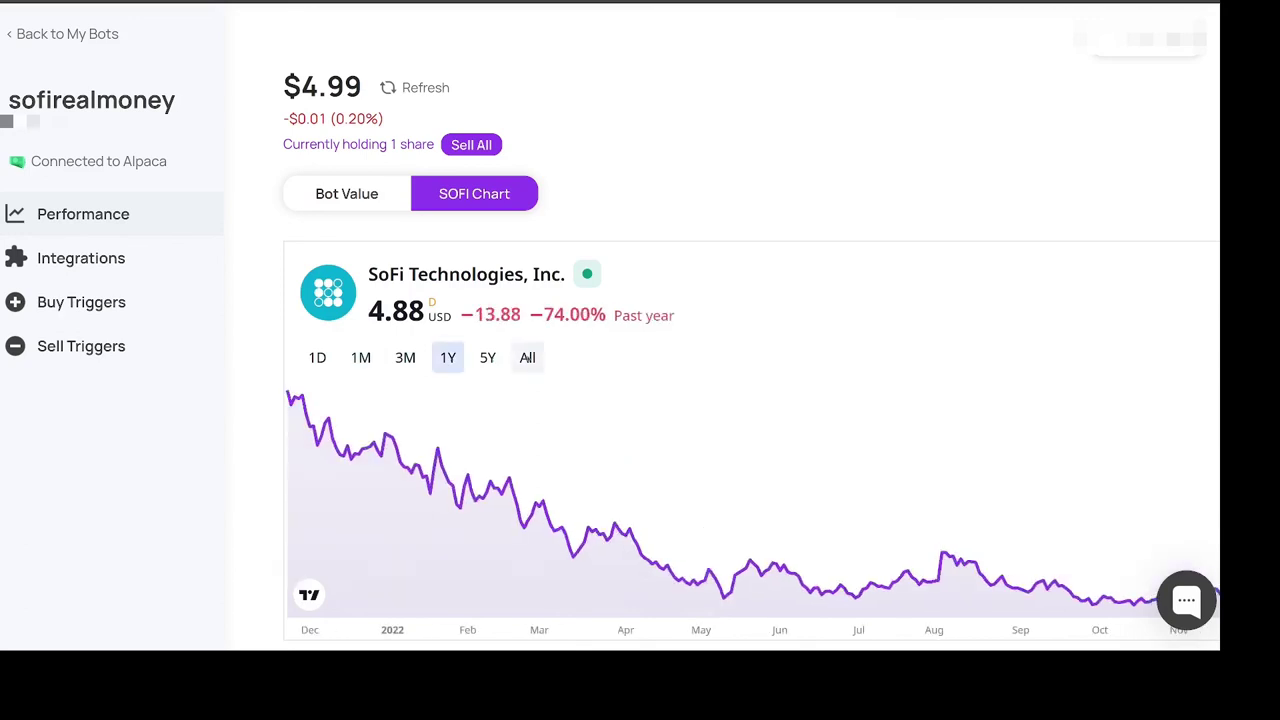
left_click(527, 357)
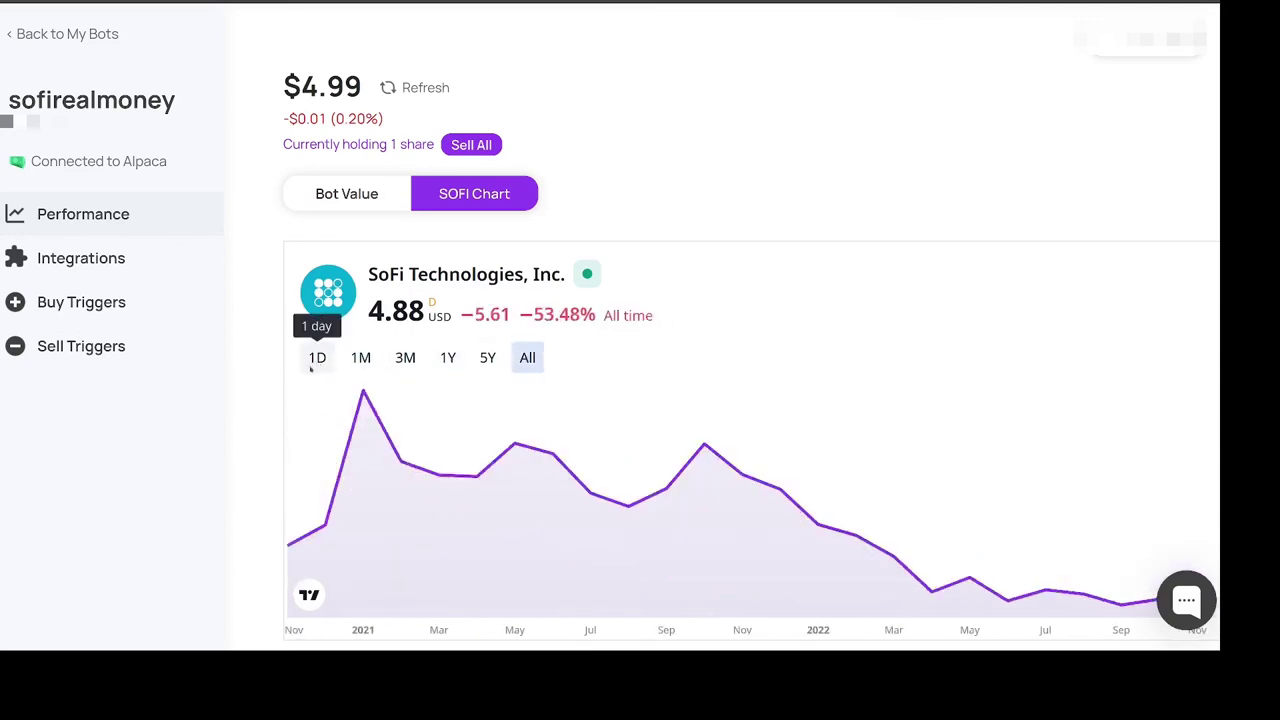
left_click(410, 89)
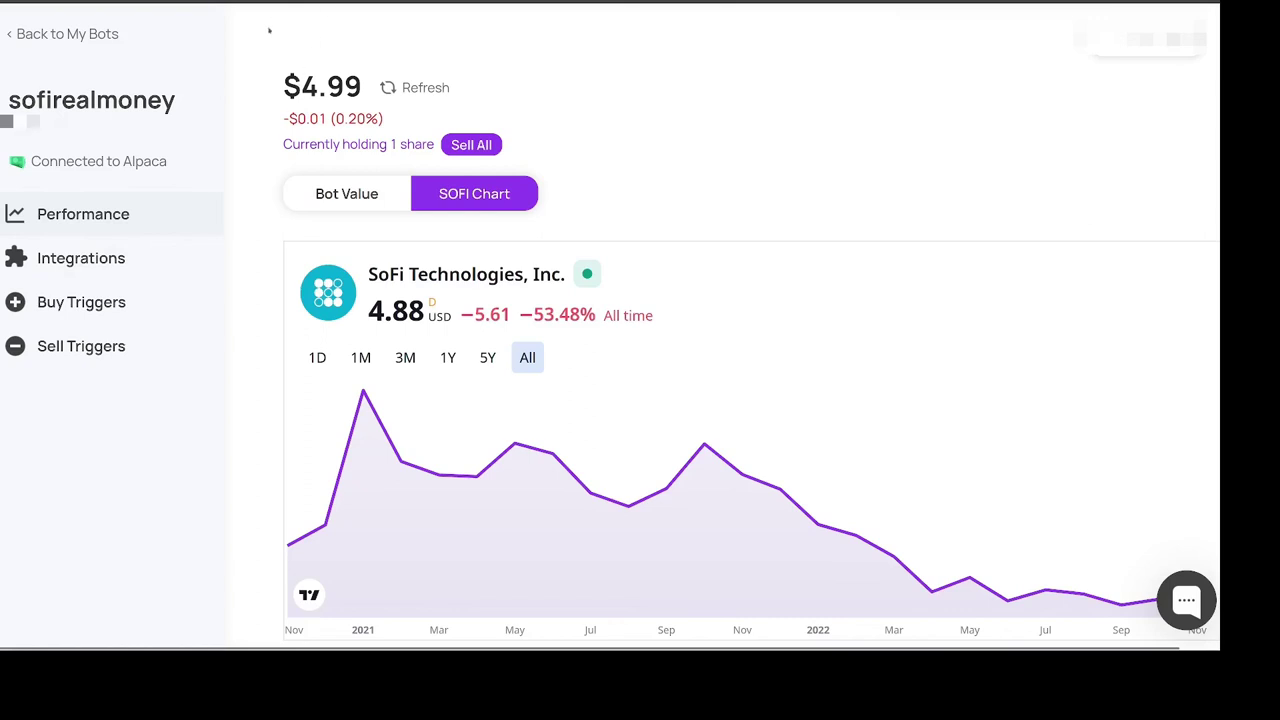
Step: Return to My Bots and begin navigating Firefox toward the Alpaca dashboard
left_click(55, 35)
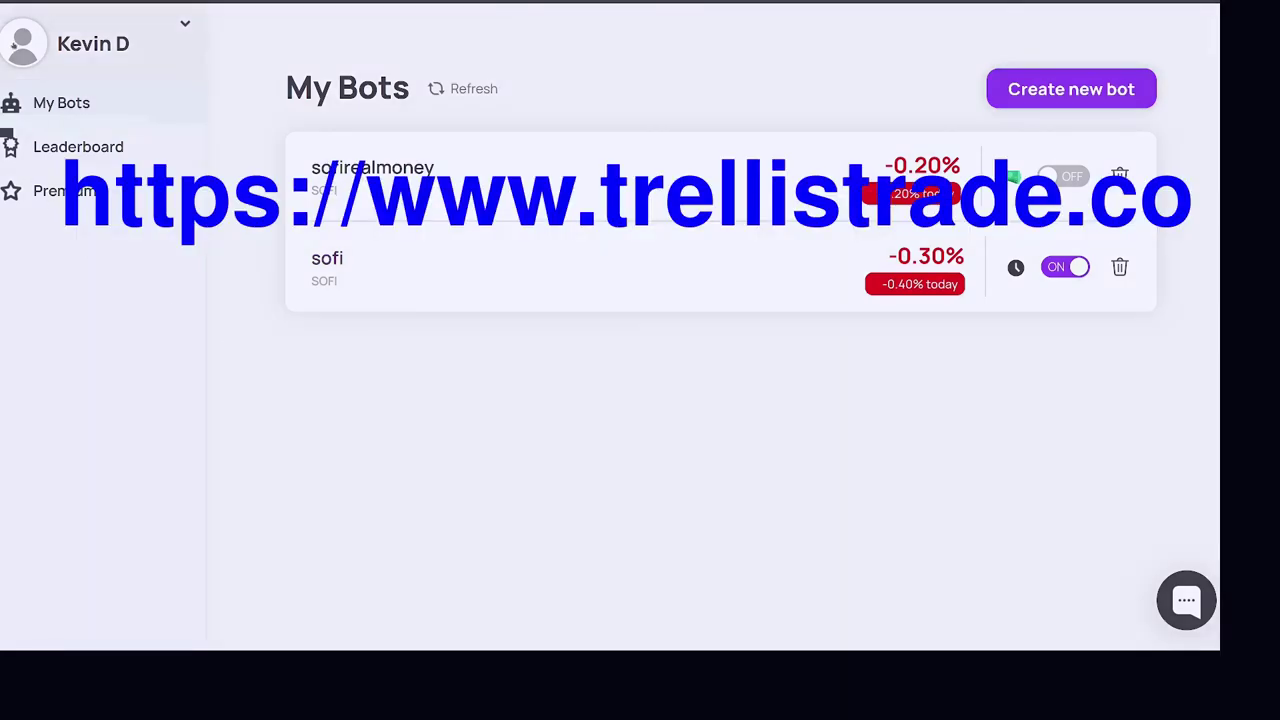
left_click(276, 2)
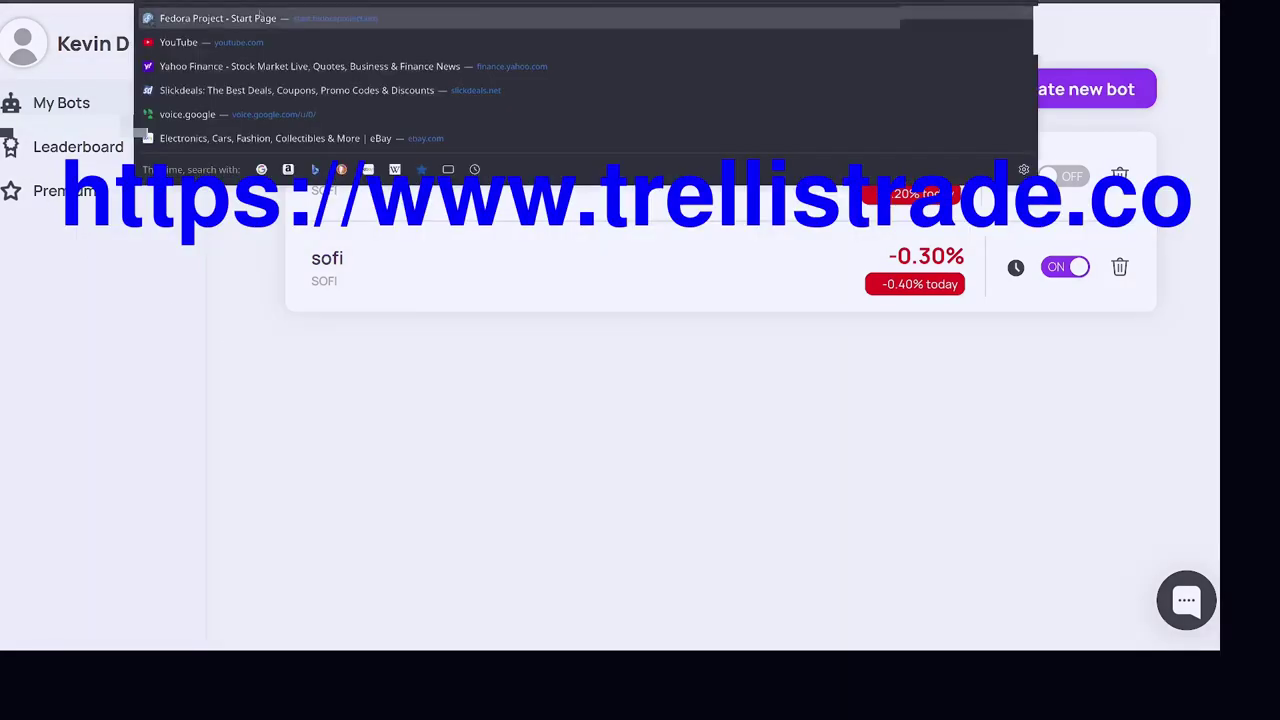
left_click(239, 271)
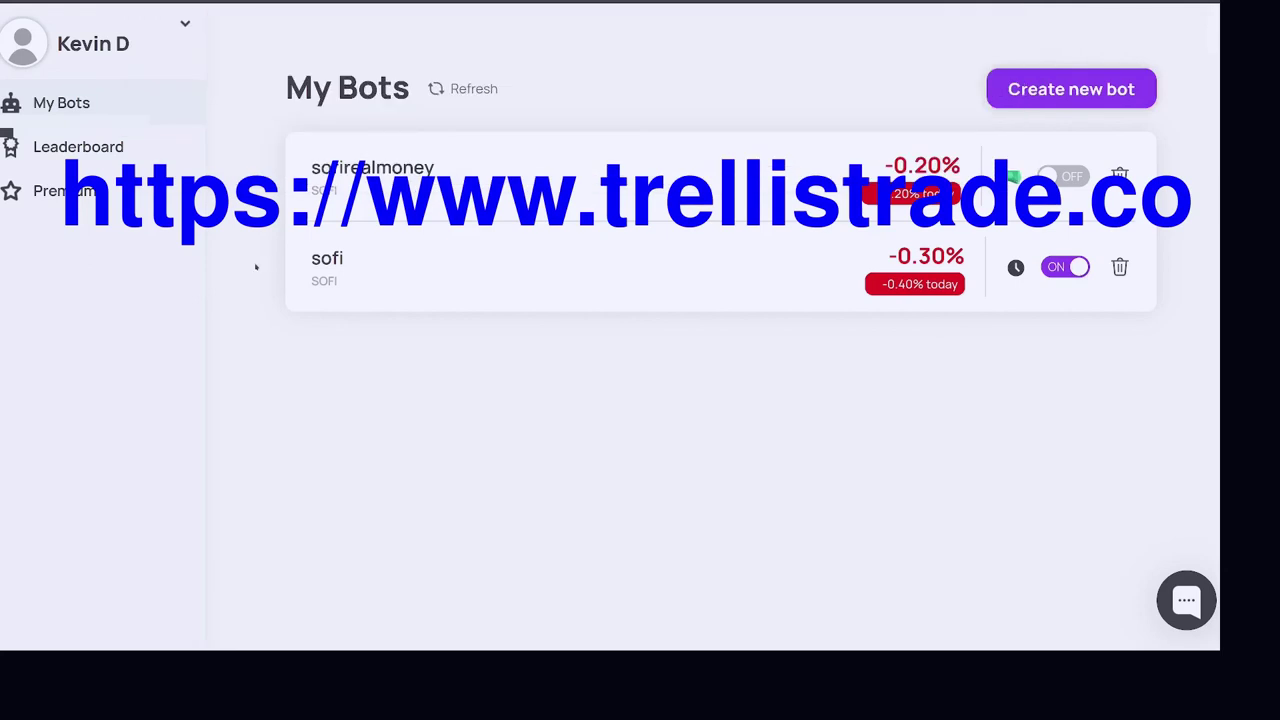